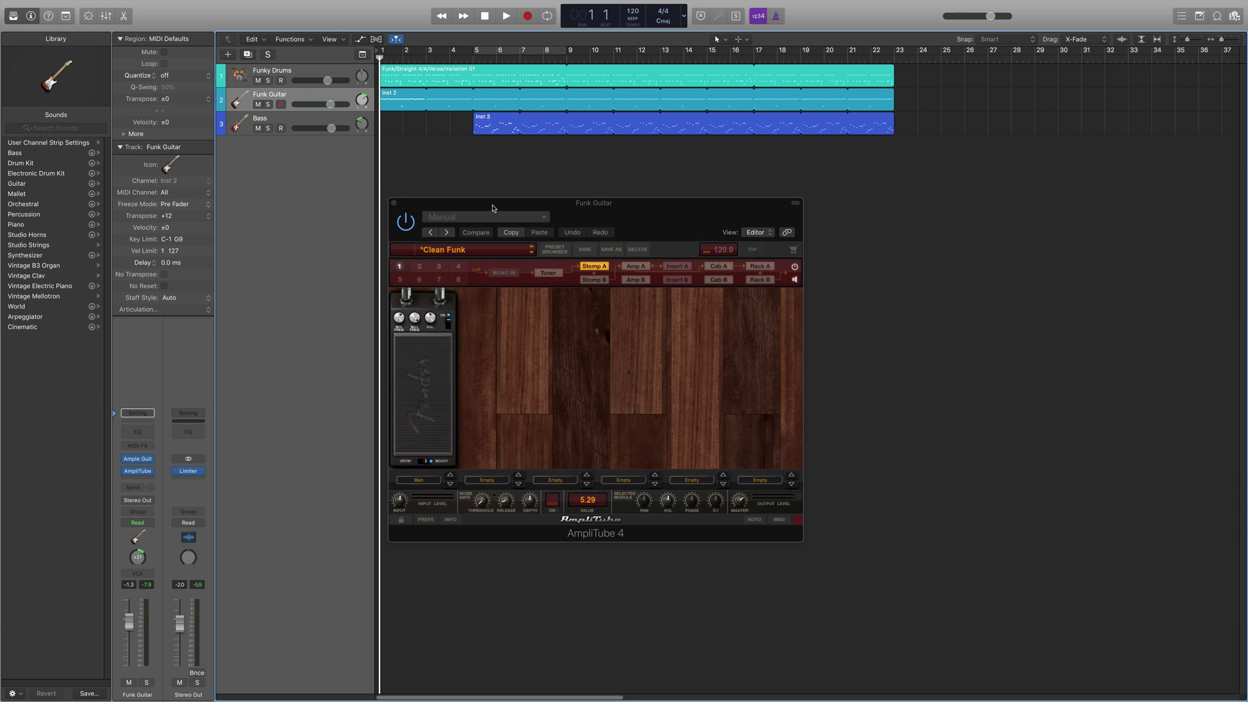
Play the funk arrangement to around bar 7, auditioning Funk Guitar through AmpliTube's Clean Funk preset.
{"action": "left_click_drag", "start_coordinate": [503, 206], "coordinate": [502, 202]}
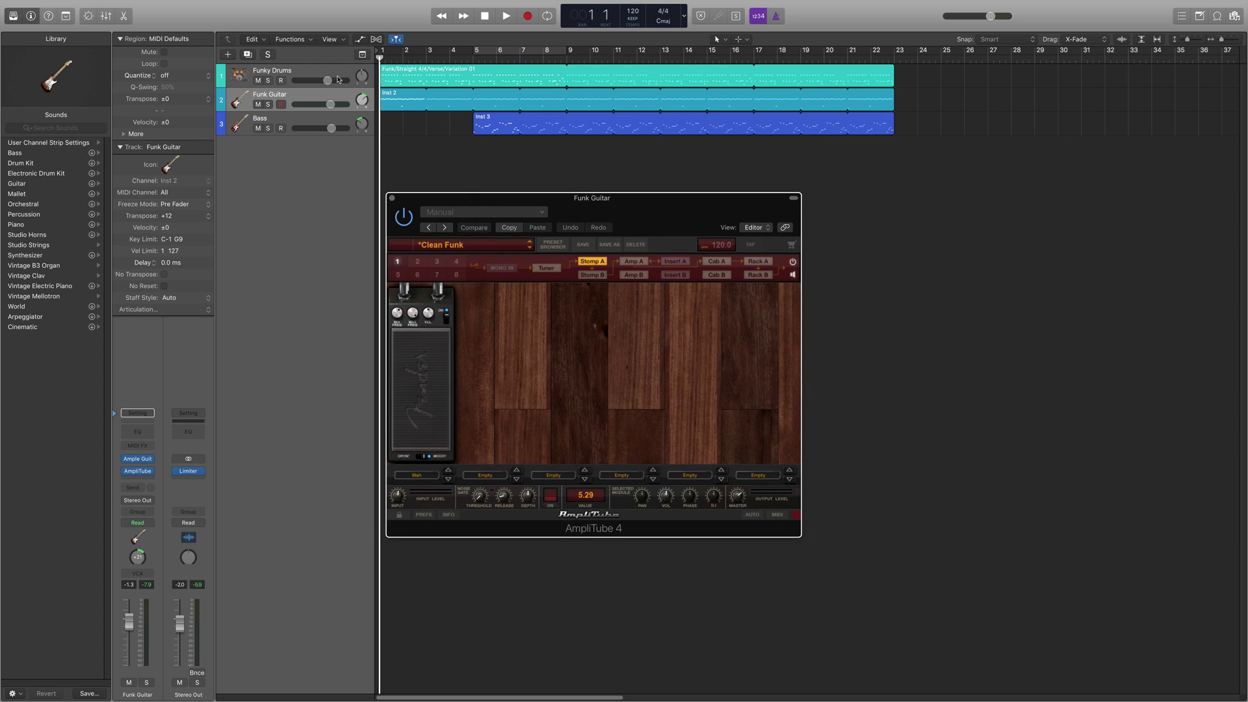
{"action": "left_click", "coordinate": [415, 135]}
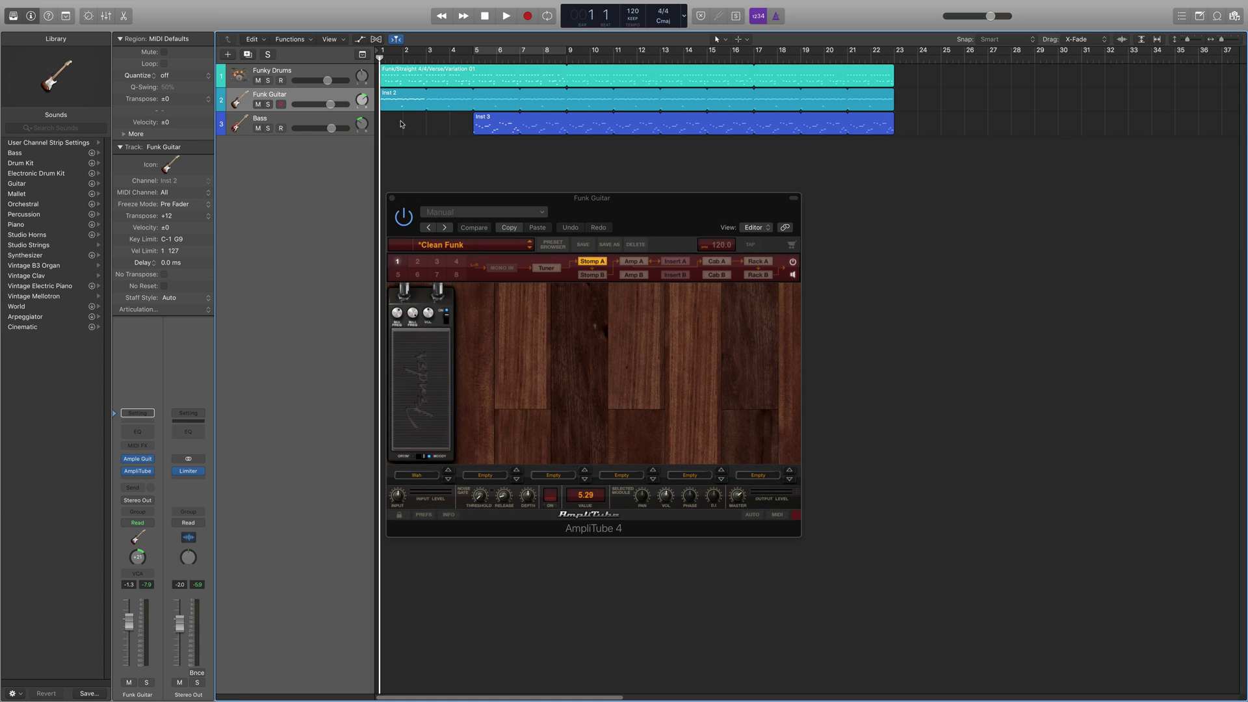
{"action": "key", "text": "space"}
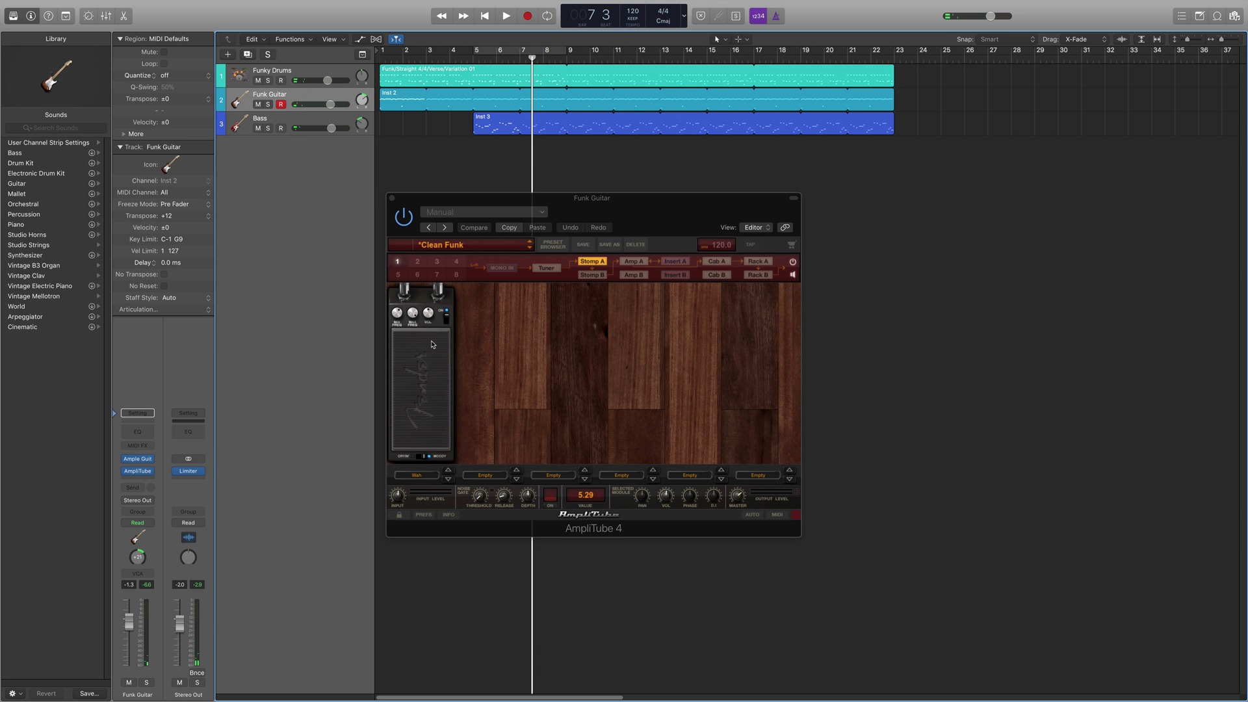
During playback, rock AmpliTube's wah pedal by hand, leaving it at 2.83.
{"action": "key", "text": "space"}
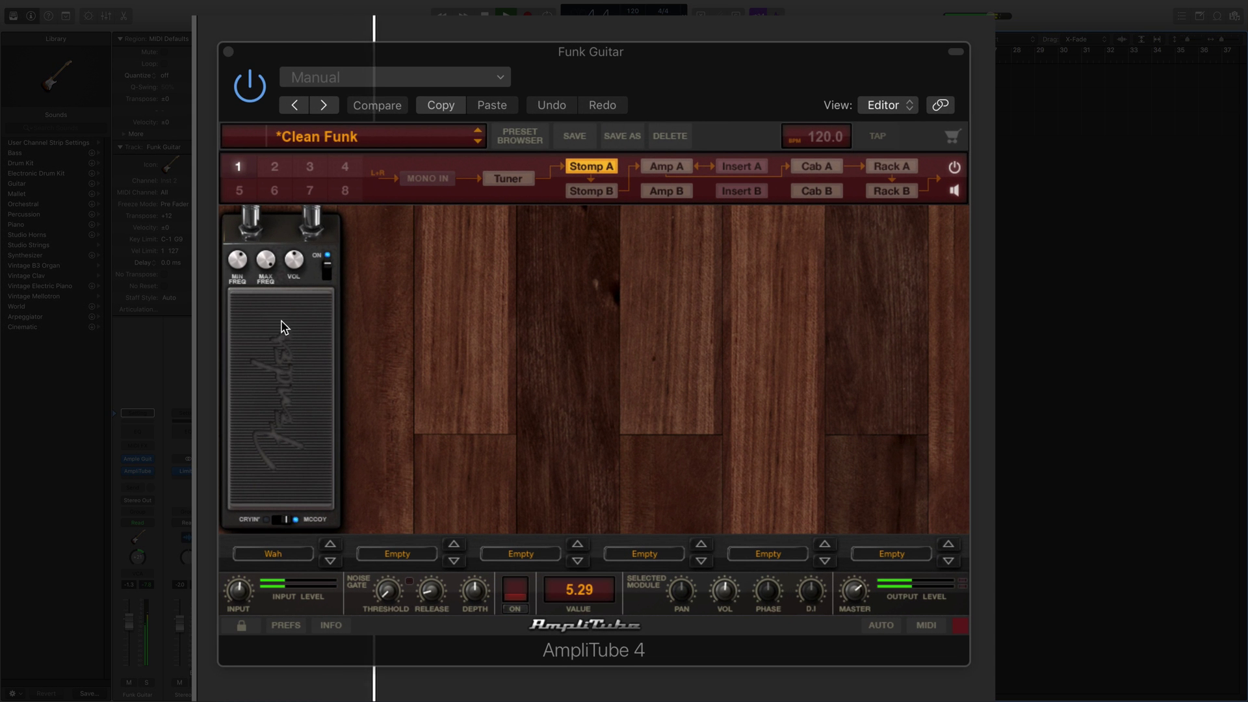
{"action": "left_click_drag", "start_coordinate": [280, 323], "coordinate": [293, 357]}
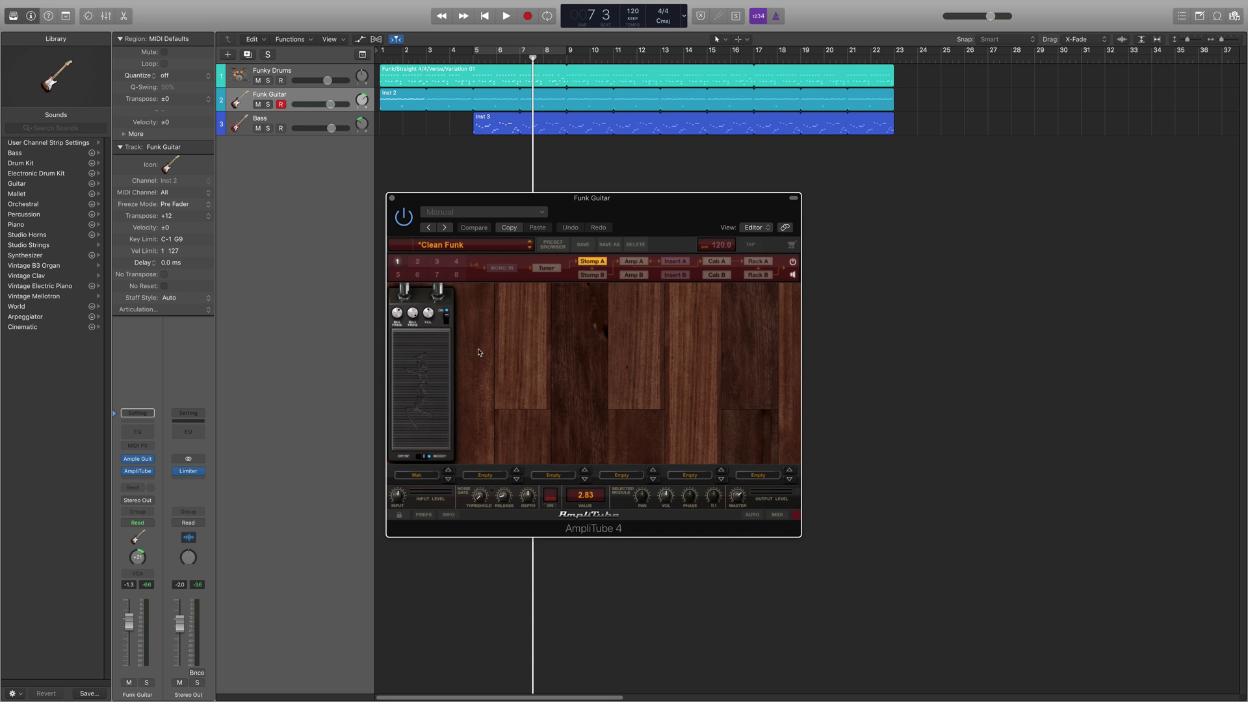
From around bar 5, record an upward wah pedal sweep, bringing it to 5.22.
{"action": "left_click", "coordinate": [501, 57]}
{"action": "key", "text": "space"}
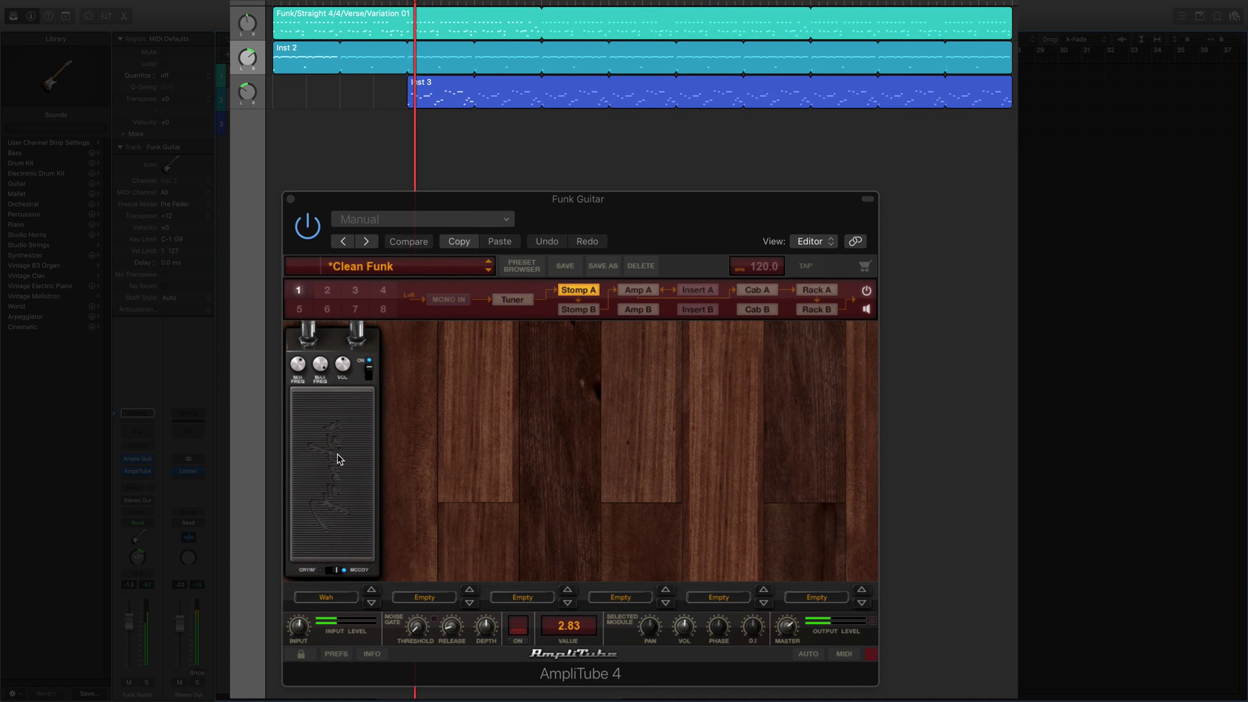
{"action": "left_click_drag", "start_coordinate": [338, 544], "coordinate": [355, 451]}
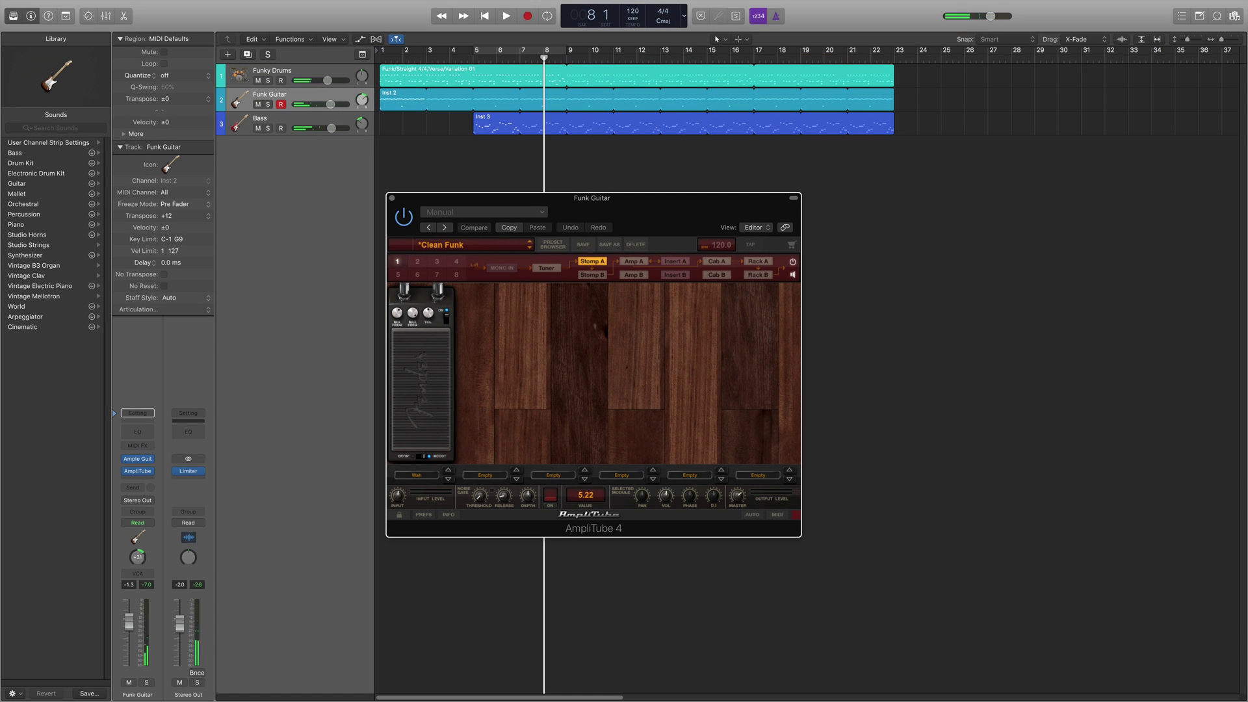
Play back the recorded wah pass from bar 5, then stop.
{"action": "key", "text": "space"}
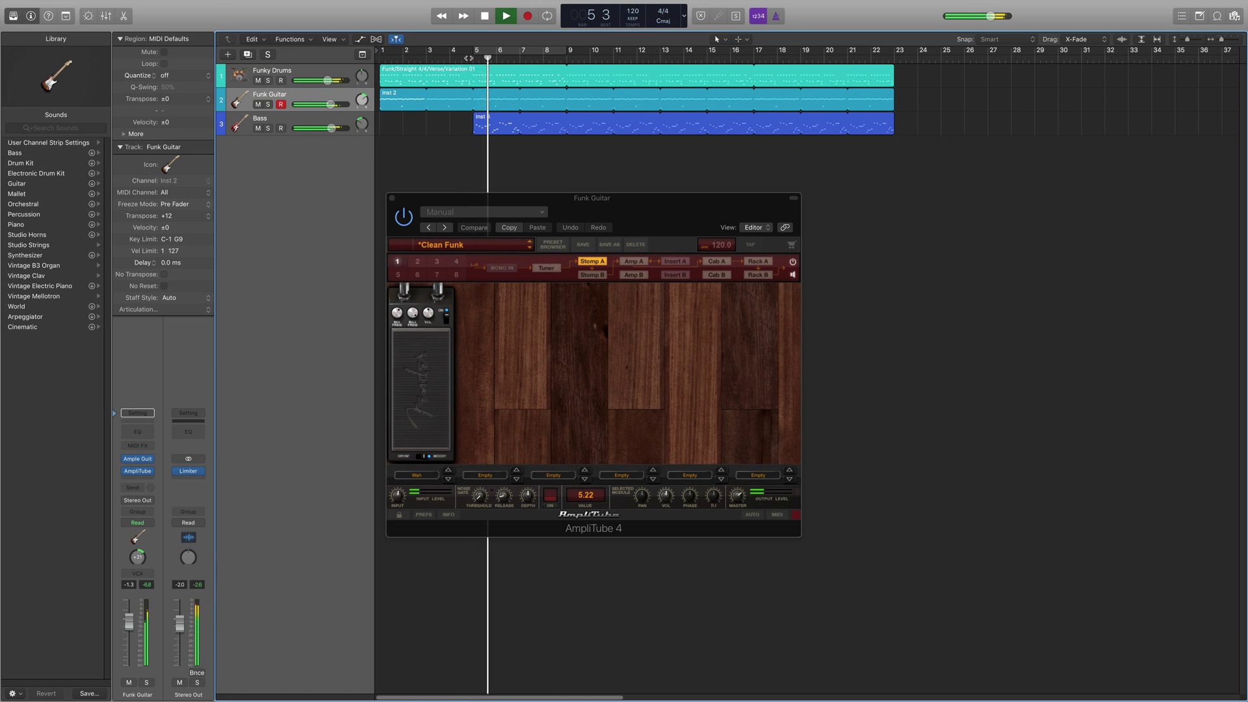
{"action": "key", "text": "space"}
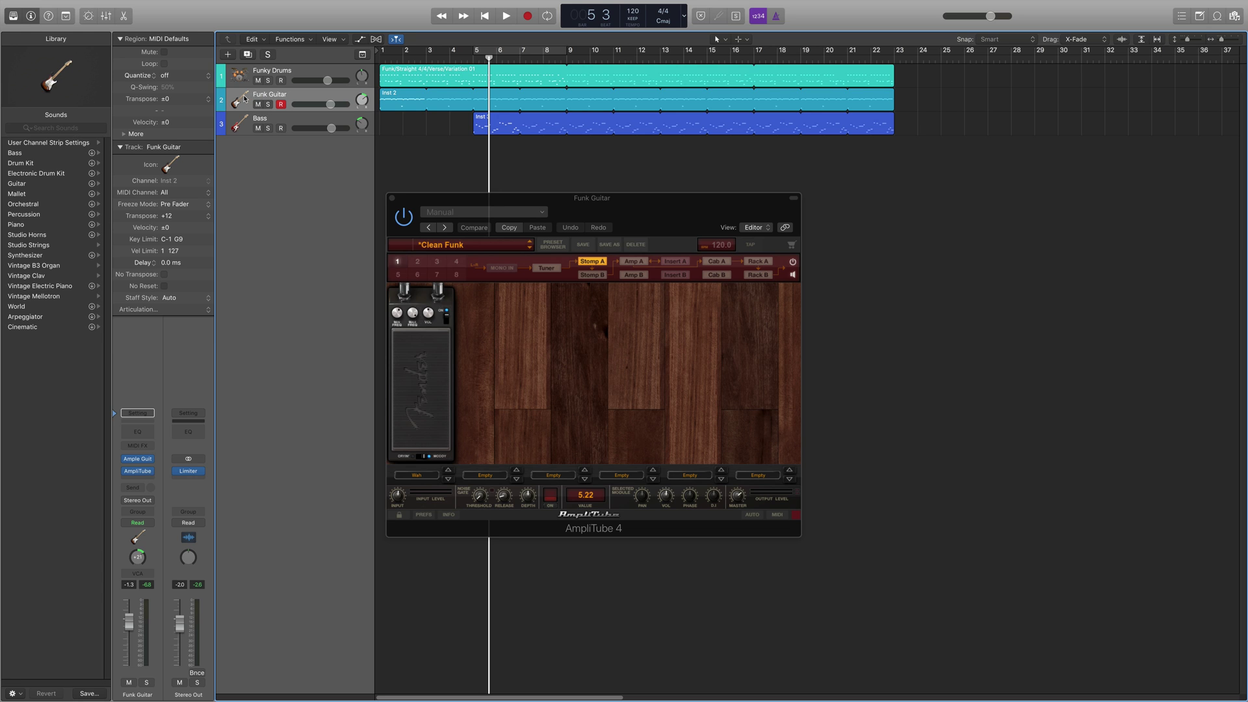
{"action": "mouse_move", "coordinate": [147, 473]}
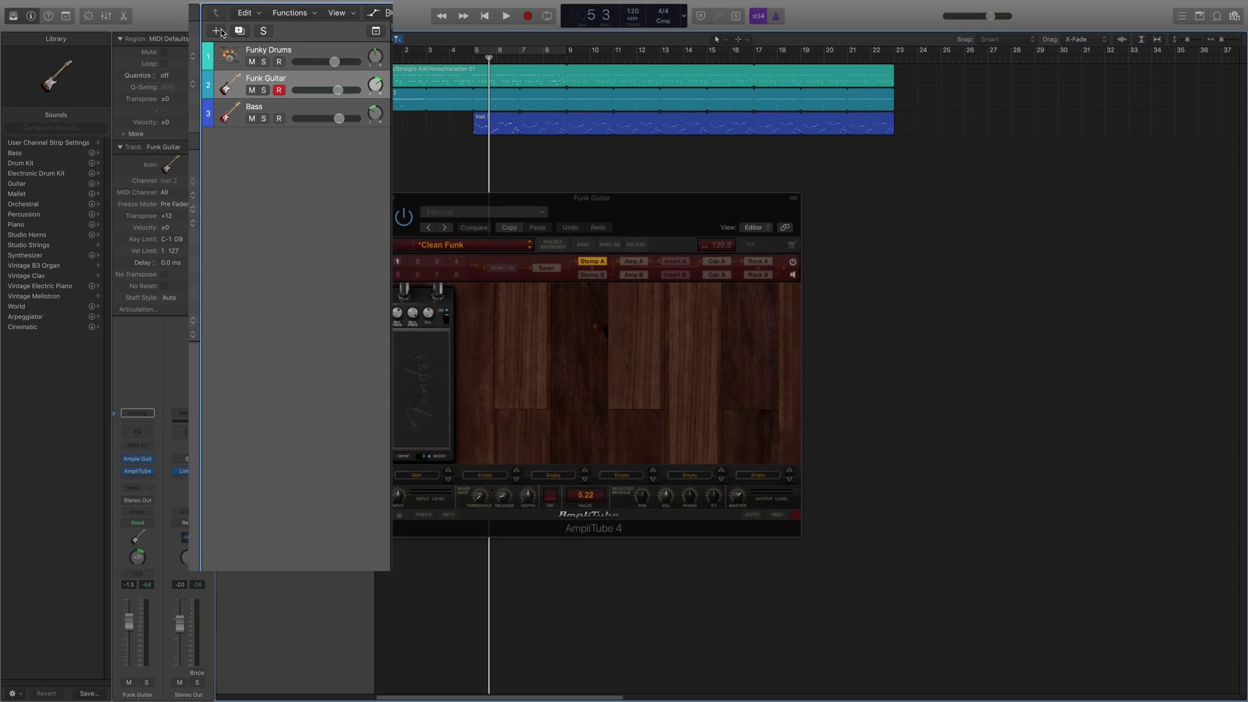
Create a software instrument track, Inst 4, with AmpliTube 4 as its instrument.
{"action": "left_click", "coordinate": [228, 53]}
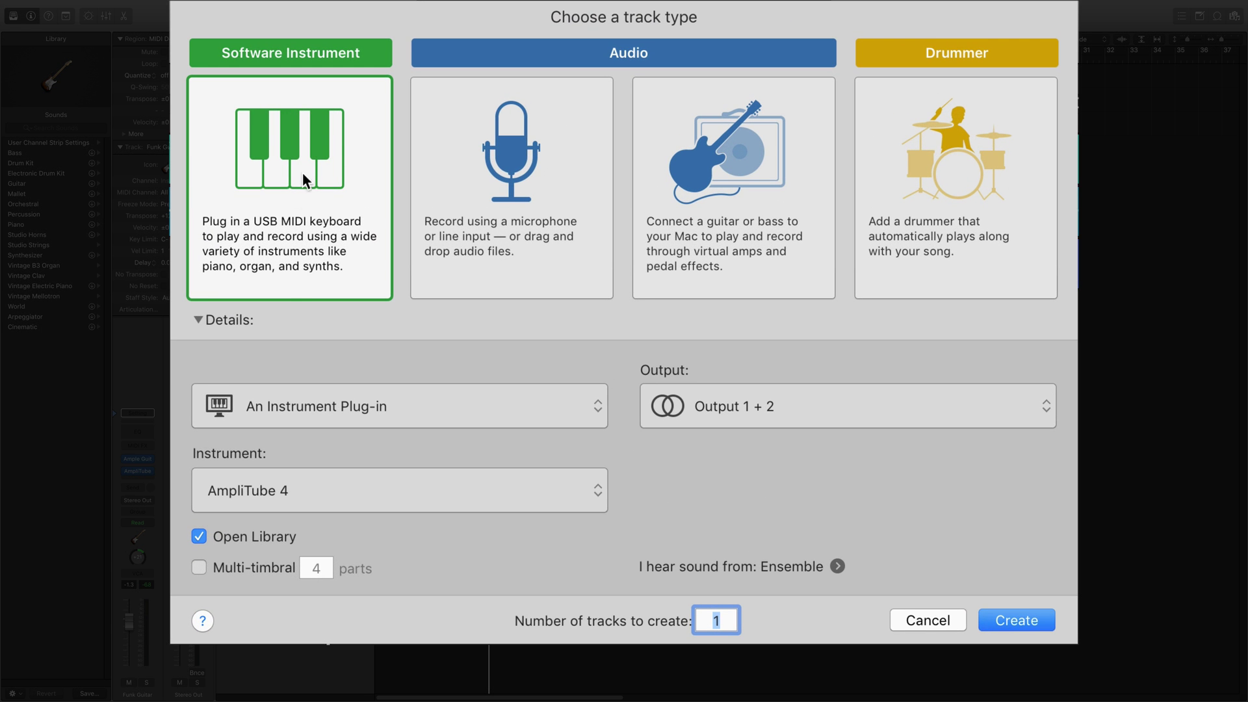
{"action": "left_click", "coordinate": [319, 393]}
{"action": "left_click", "coordinate": [318, 416]}
{"action": "left_click", "coordinate": [318, 491]}
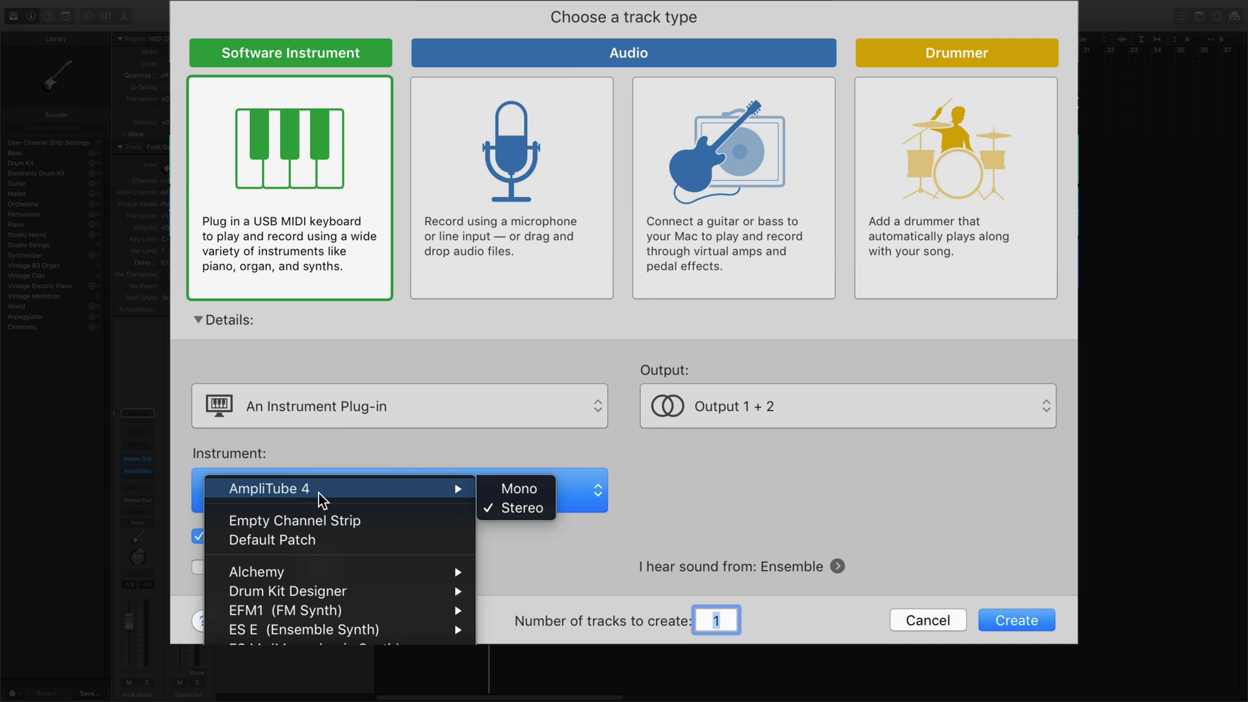
{"action": "left_click", "coordinate": [403, 449]}
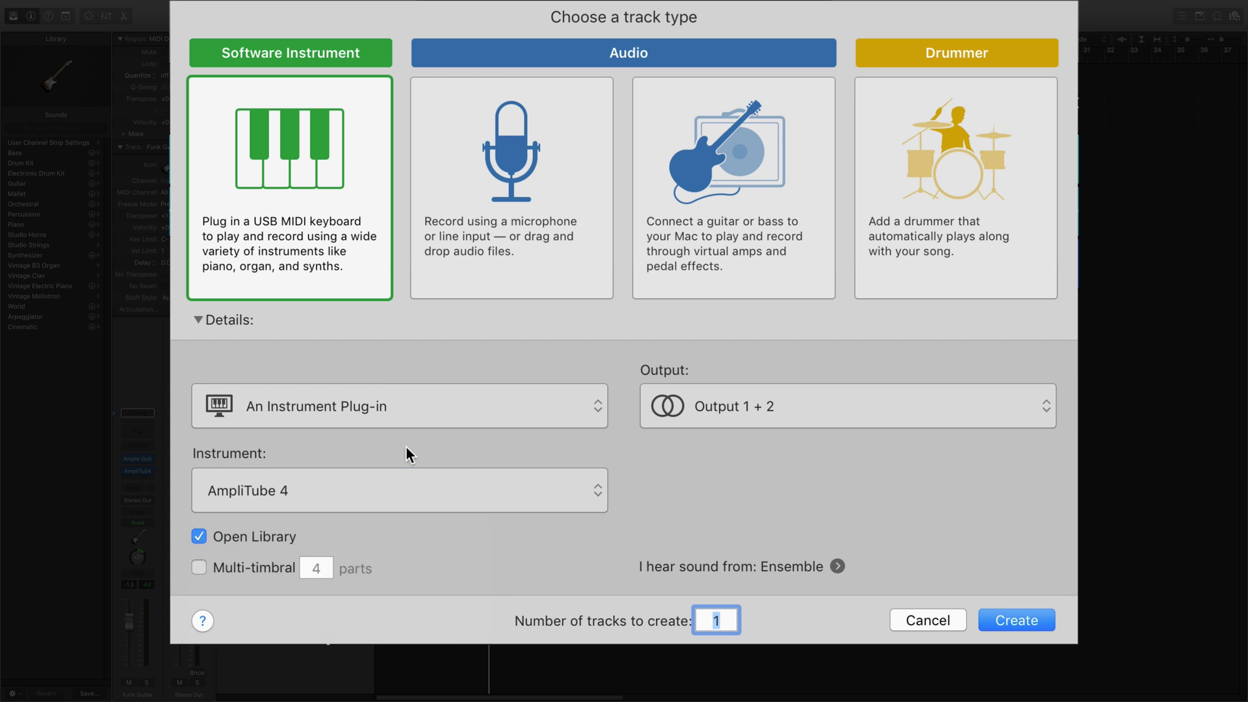
{"action": "left_click", "coordinate": [1034, 620]}
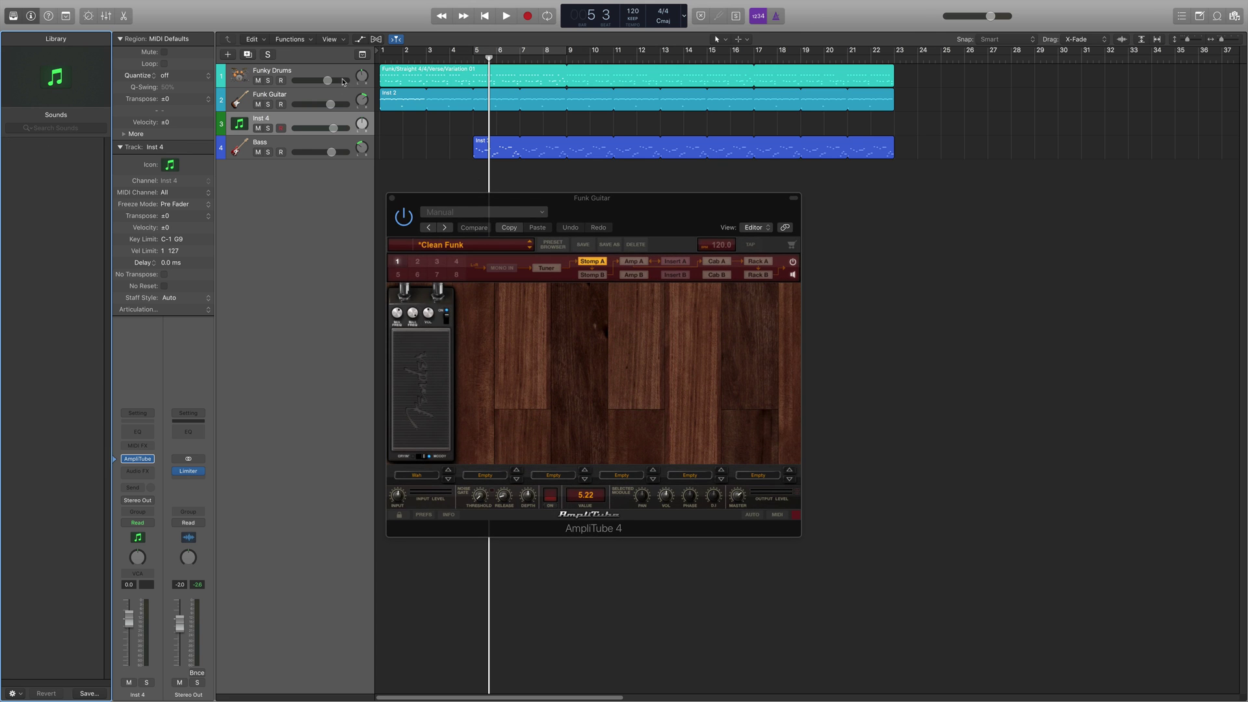
Set Funk Guitar's AmpliTube insert slot to No Plug-in, then select Inst 4.
{"action": "left_click", "coordinate": [299, 97]}
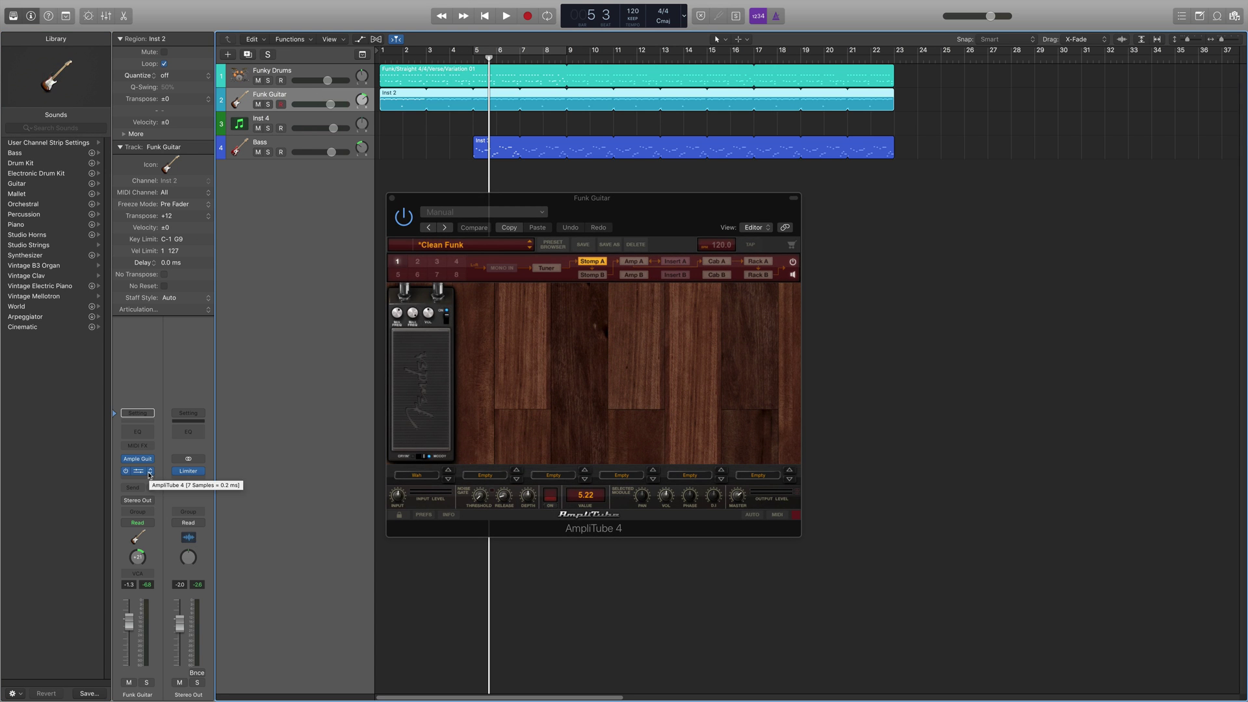
{"action": "left_click", "coordinate": [149, 471]}
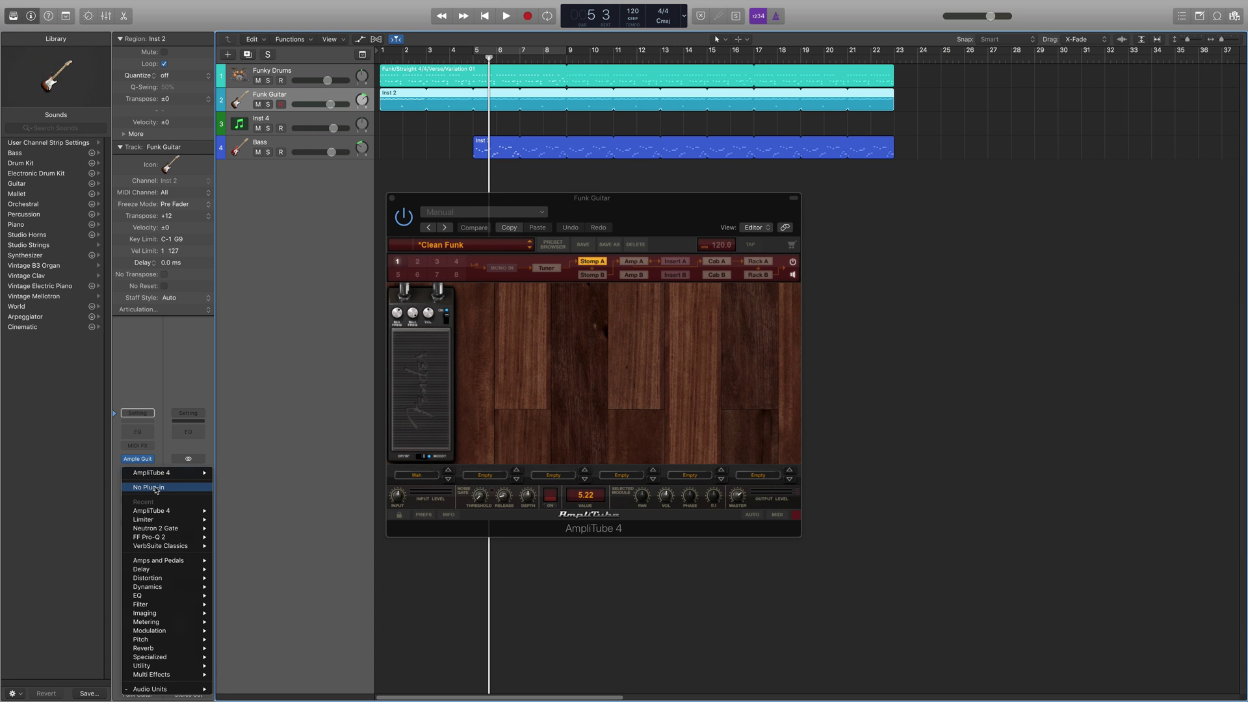
{"action": "left_click", "coordinate": [156, 488]}
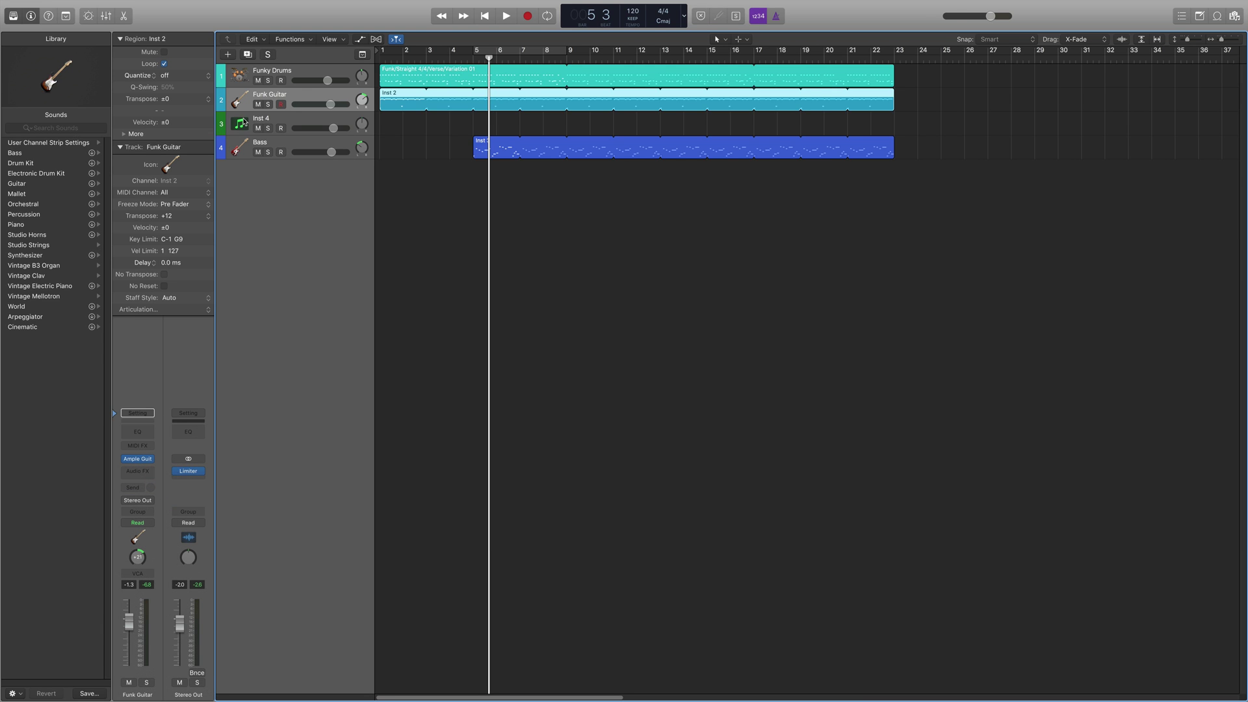
{"action": "left_click", "coordinate": [240, 123]}
Rename Inst 4 to 'Amplitube 4' and give it a guitar amp icon.
{"action": "double_click", "coordinate": [260, 118]}
{"action": "type", "text": "Amplitube"}
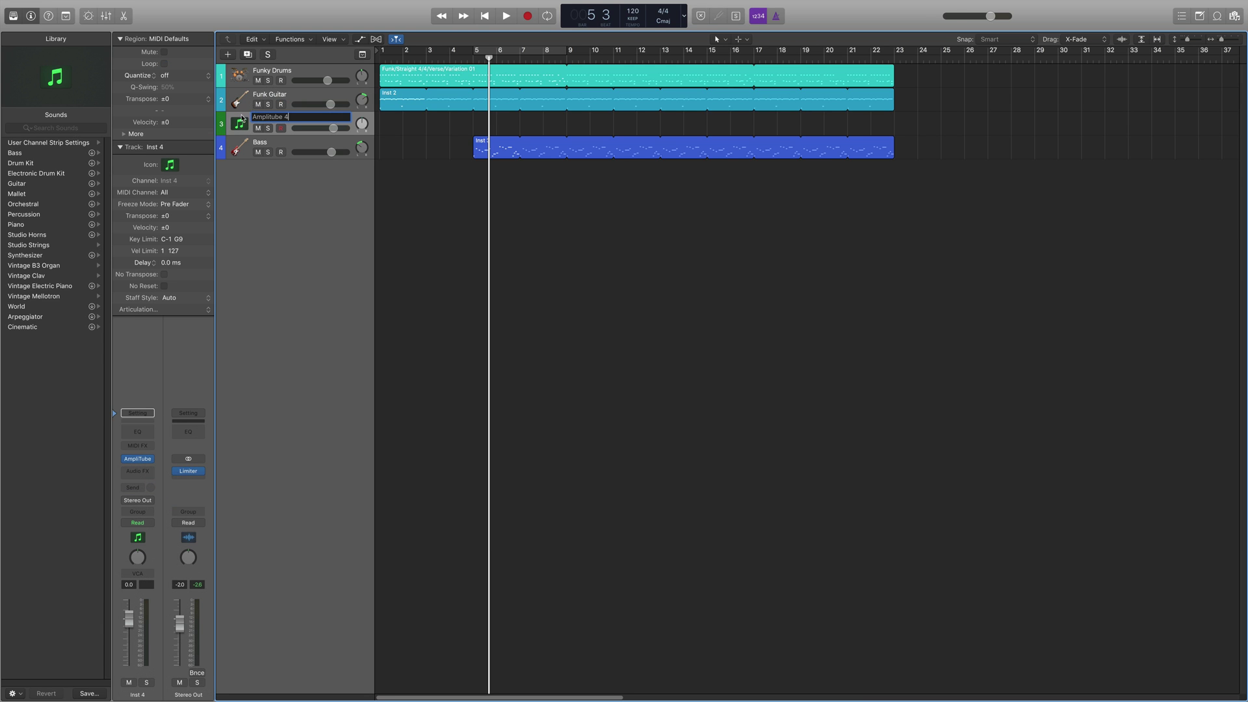
{"action": "left_click", "coordinate": [239, 123]}
{"action": "mouse_move", "coordinate": [286, 85]}
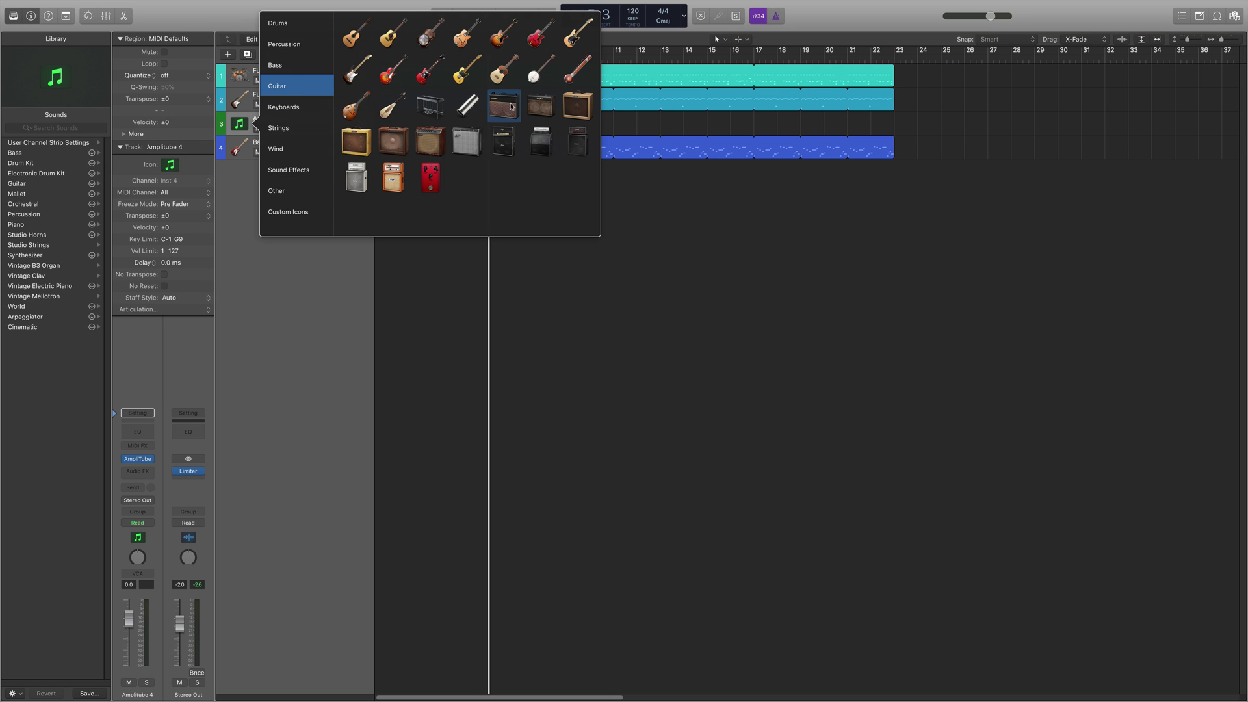
{"action": "left_click", "coordinate": [512, 106]}
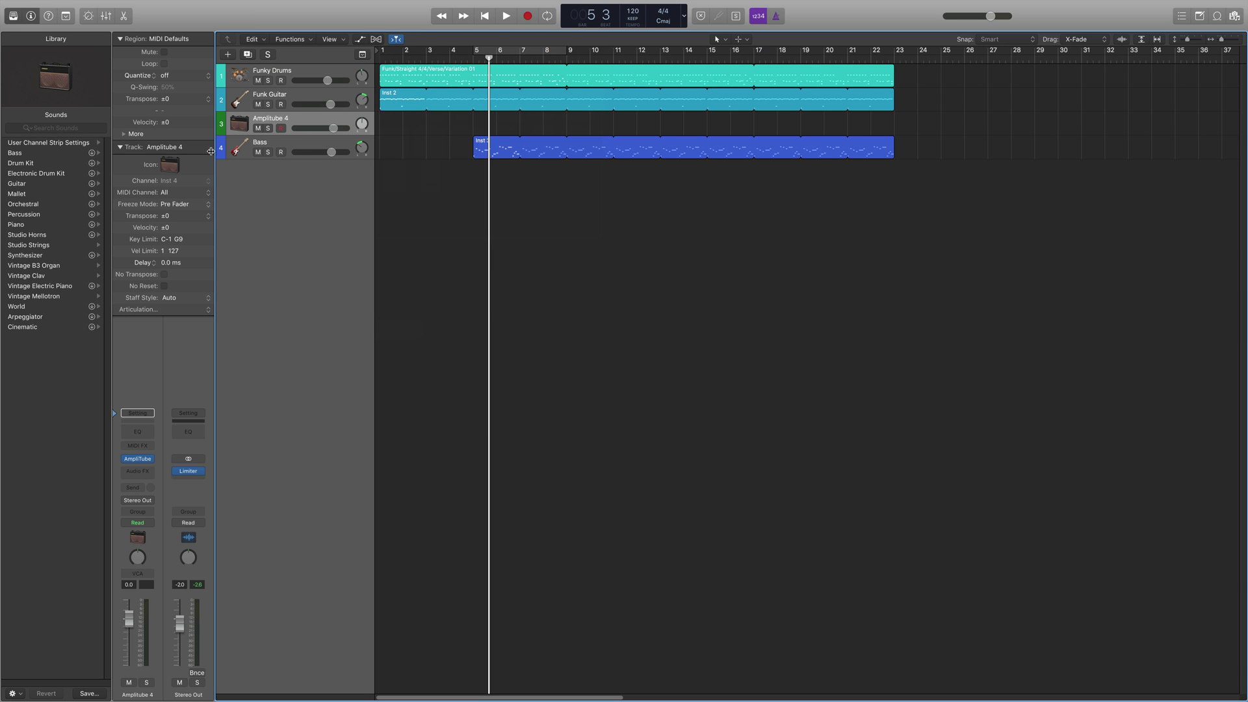
From the Mixer, open the new track's AmpliTube 4 and load the Clean Funk preset.
{"action": "key", "text": "x"}
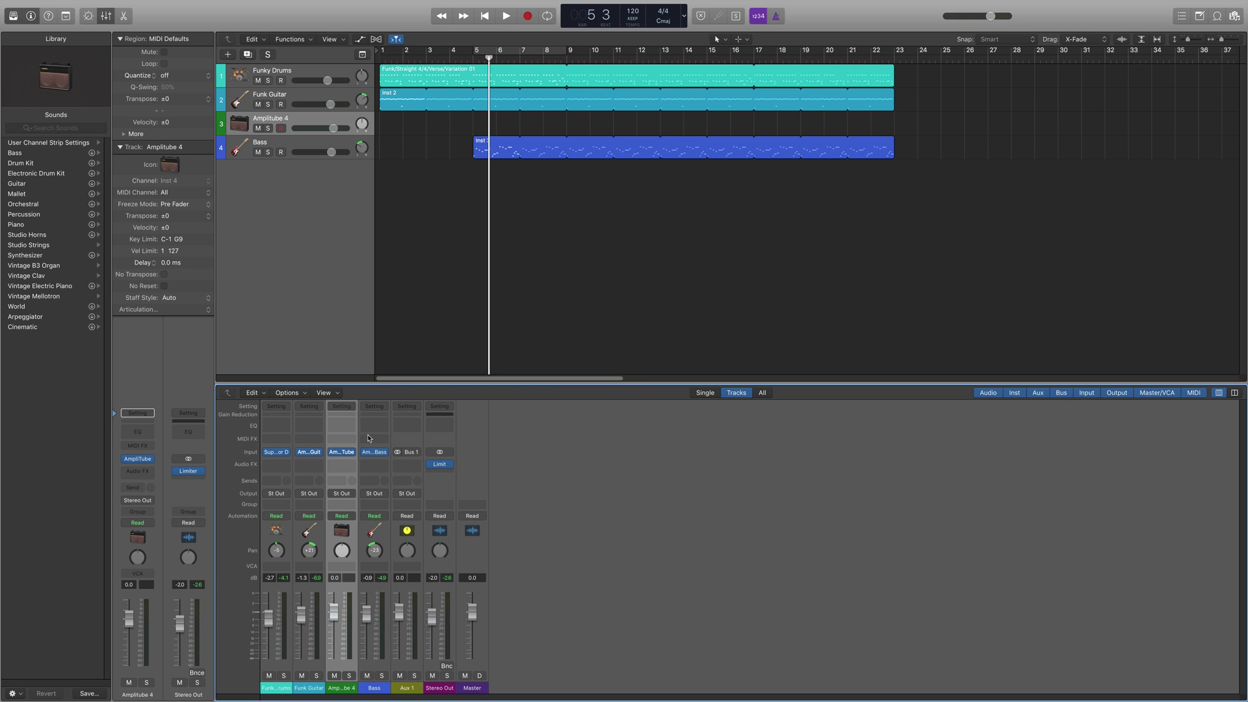
{"action": "left_click", "coordinate": [342, 454]}
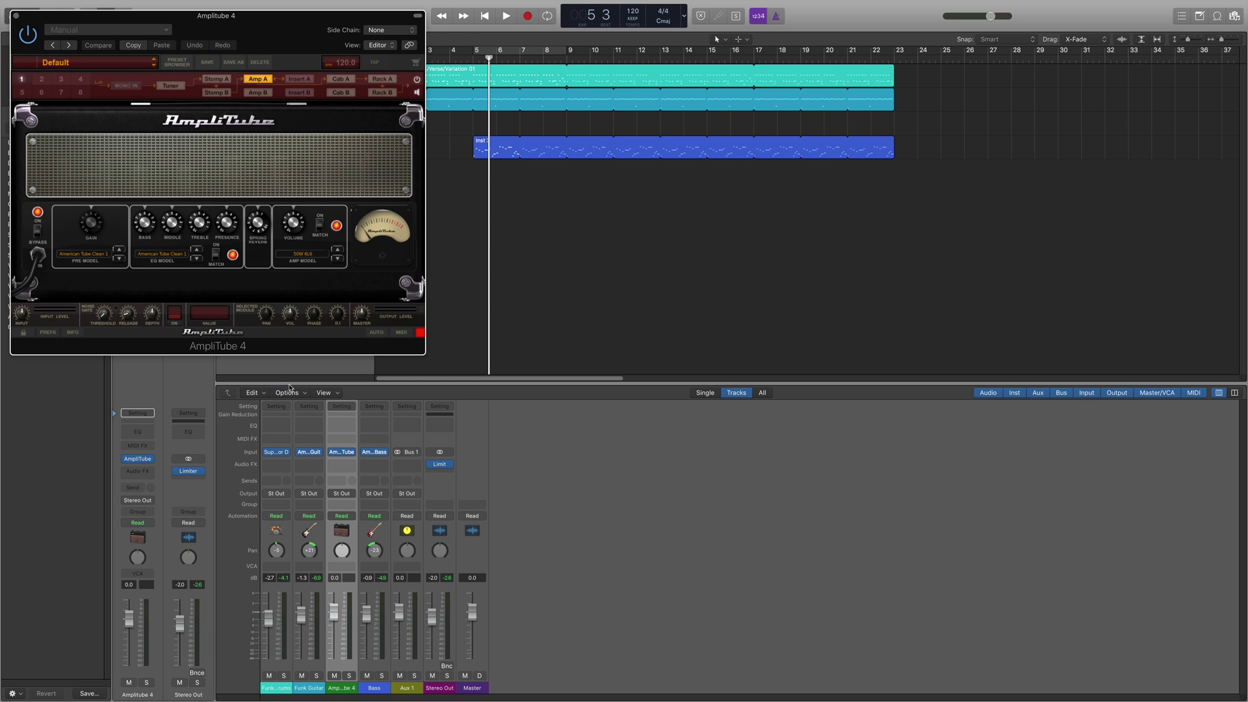
{"action": "left_click_drag", "start_coordinate": [297, 22], "coordinate": [616, 106]}
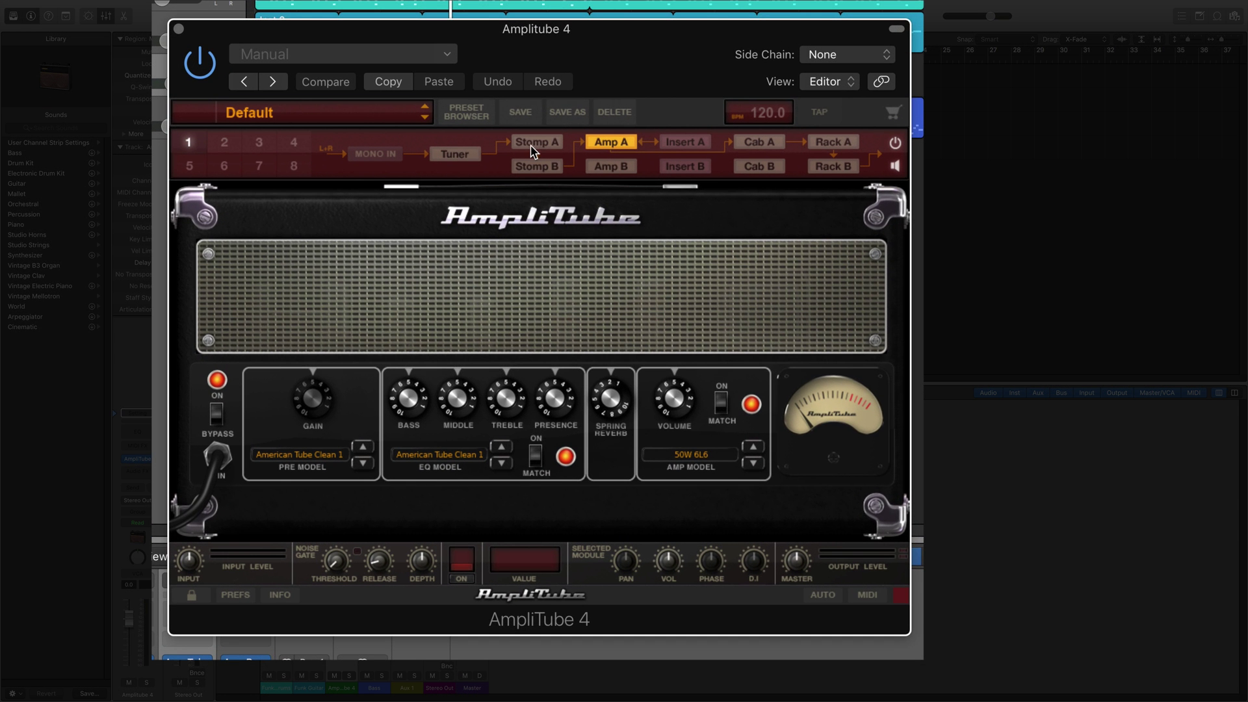
{"action": "left_click", "coordinate": [532, 148]}
{"action": "left_click", "coordinate": [472, 115]}
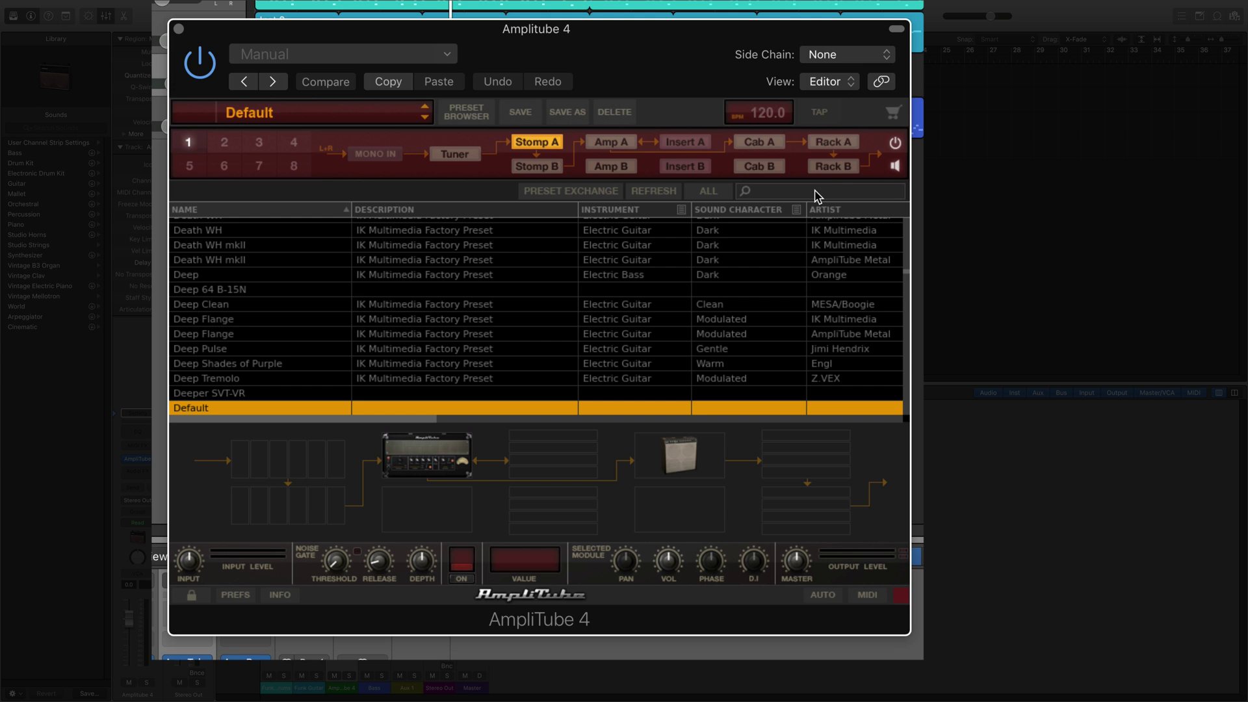
{"action": "key", "text": "Return"}
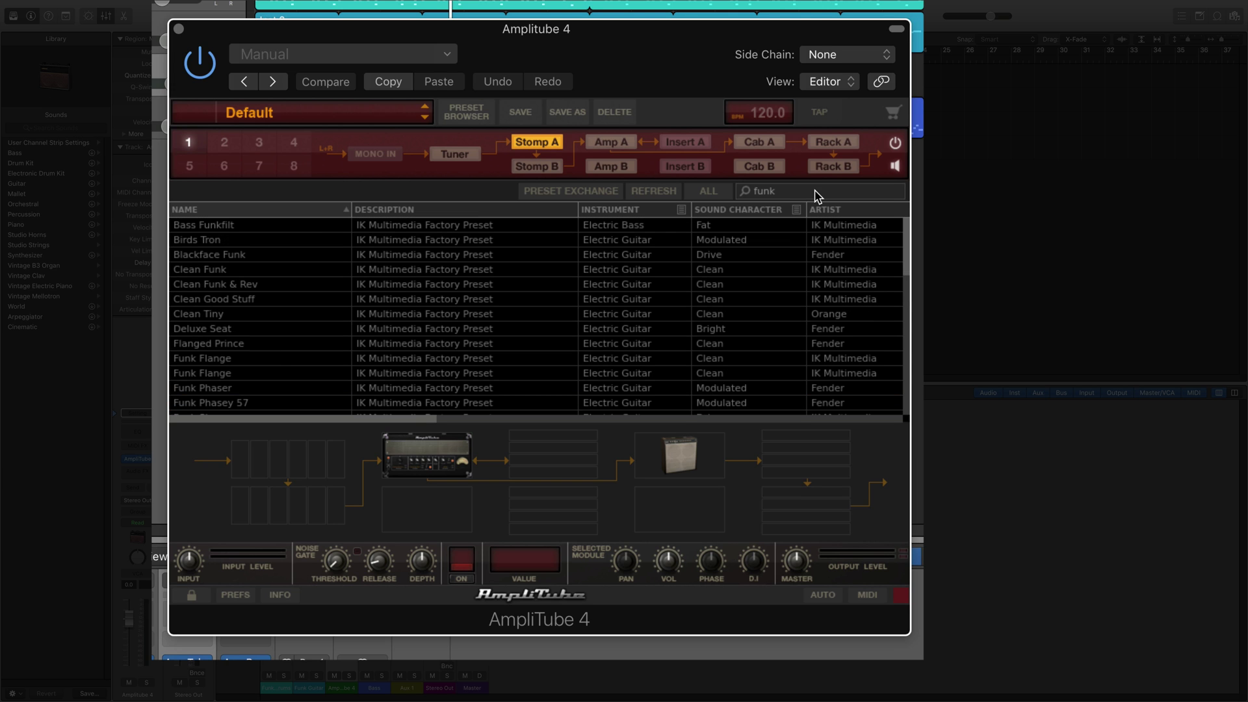
{"action": "left_click", "coordinate": [234, 273]}
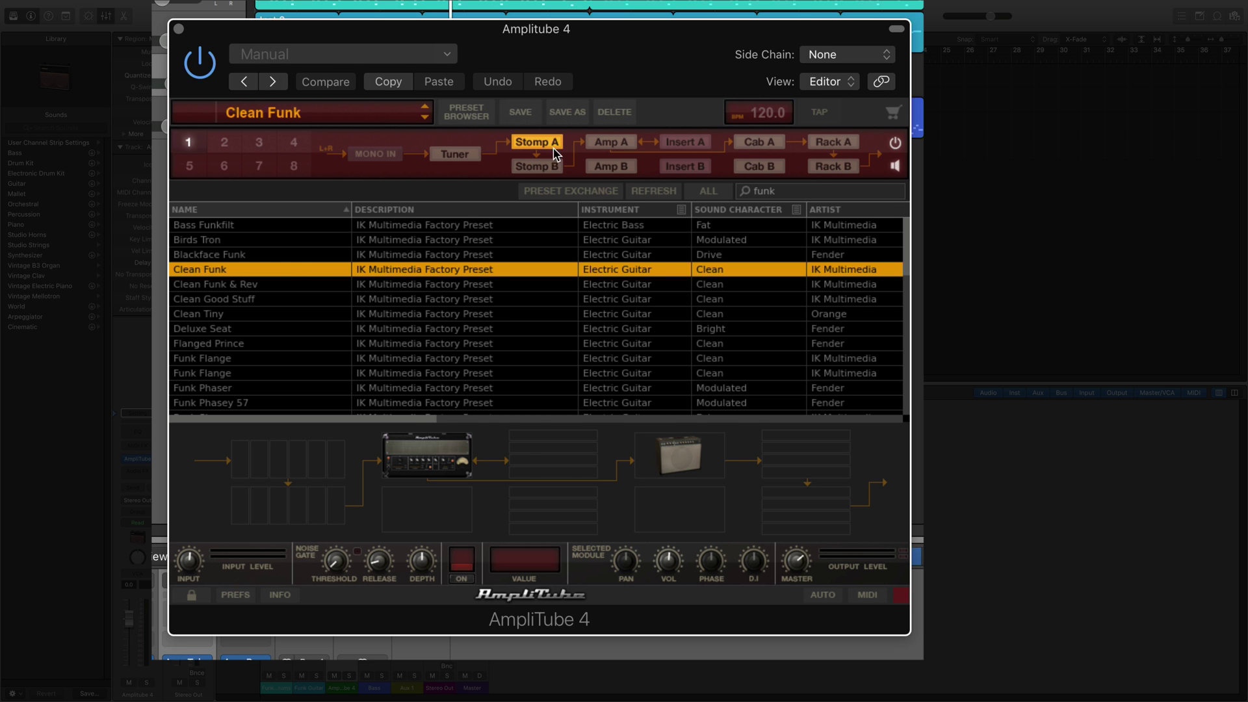
Add a Delay pedal to the first Stomp A slot.
{"action": "left_click", "coordinate": [594, 145]}
{"action": "left_click", "coordinate": [554, 143]}
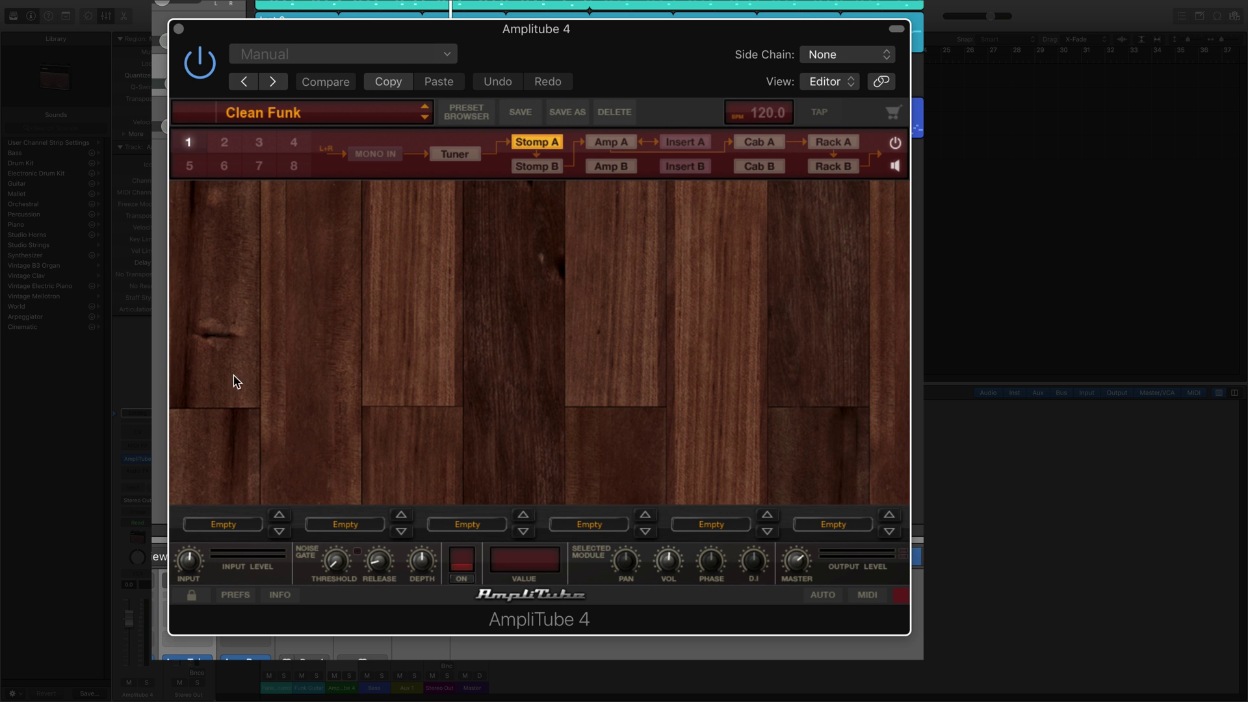
{"action": "left_click", "coordinate": [283, 531]}
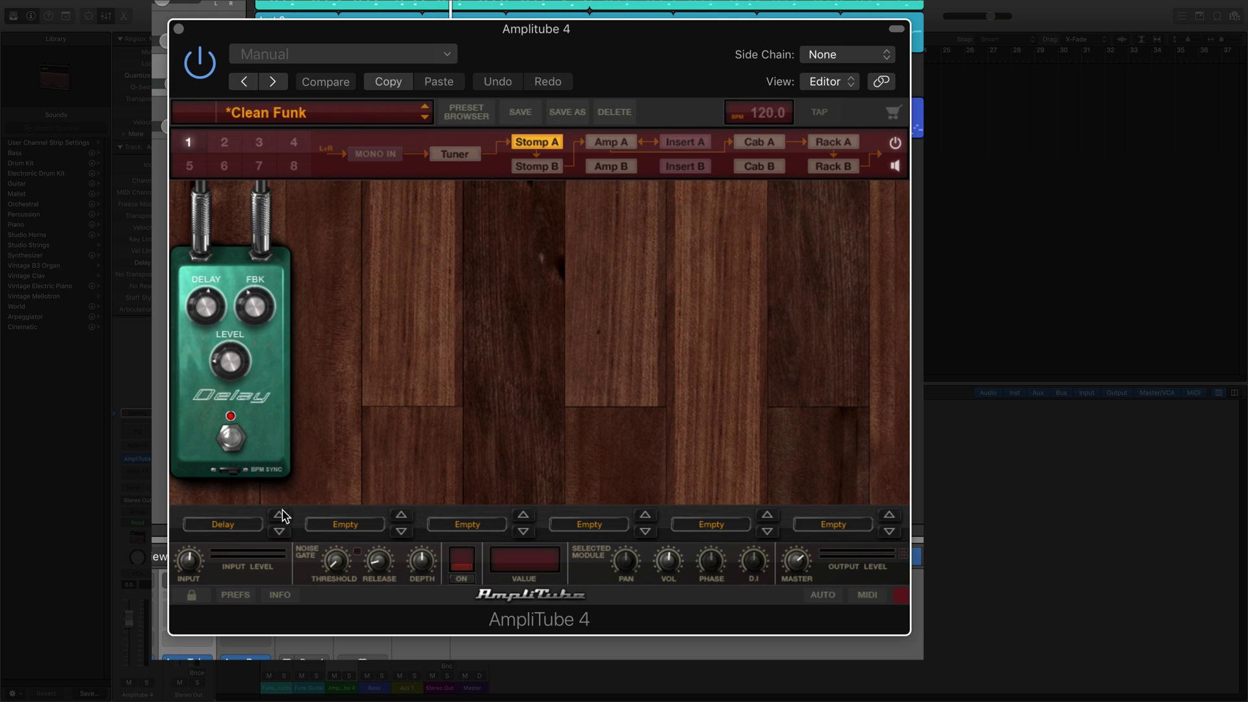
Swap slot 1's Delay for a Fender Wah and MIDI-learn its wah to the mod wheel.
{"action": "left_click", "coordinate": [240, 523]}
{"action": "mouse_move", "coordinate": [299, 456]}
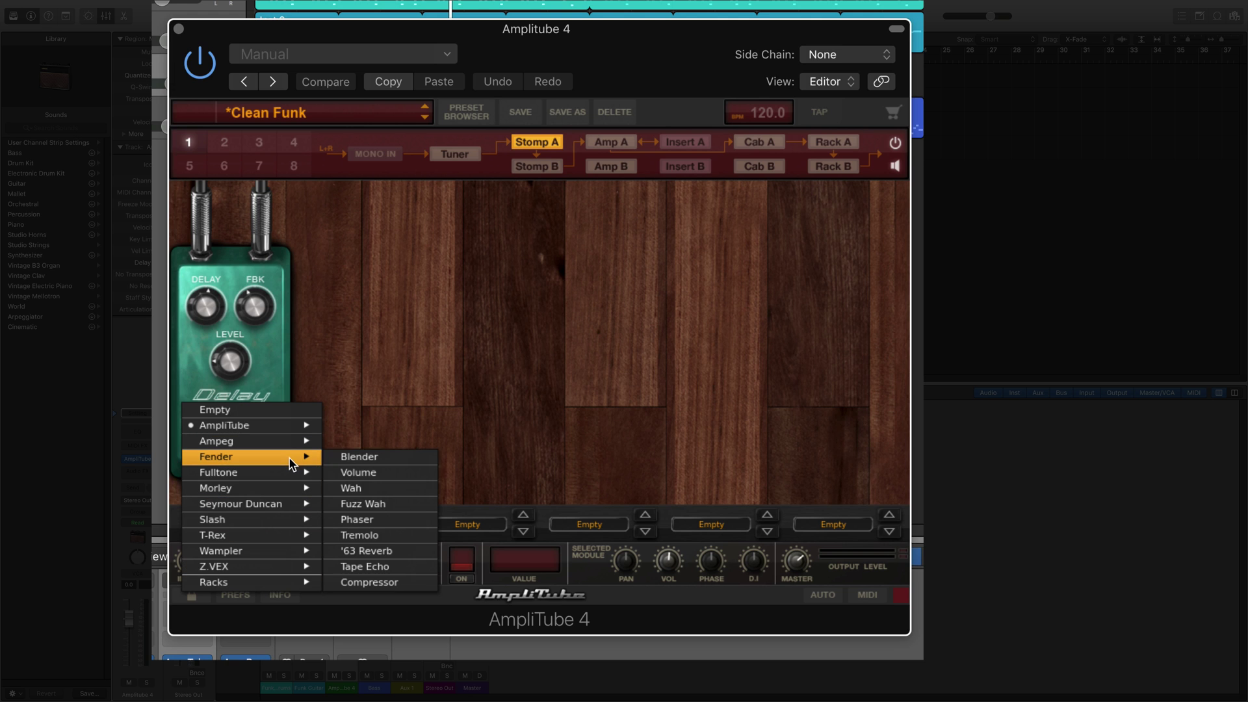
{"action": "left_click", "coordinate": [384, 484]}
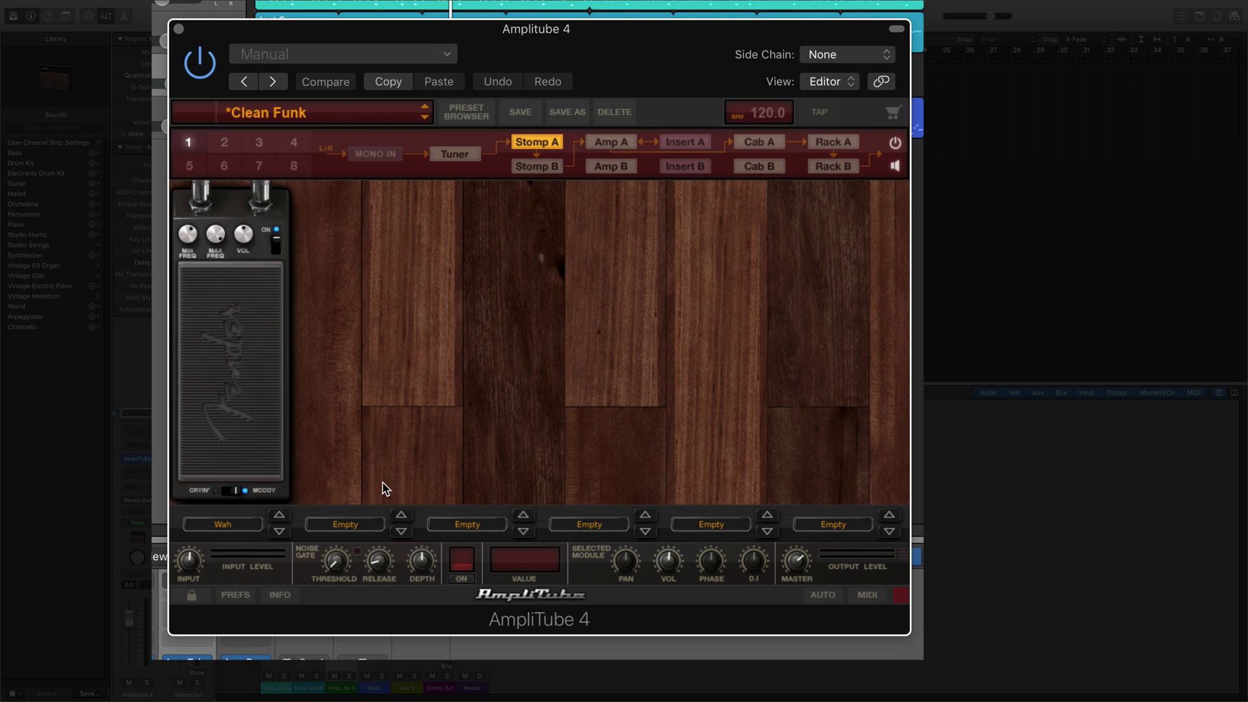
{"action": "right_click", "coordinate": [247, 369]}
{"action": "mouse_move", "coordinate": [291, 394]}
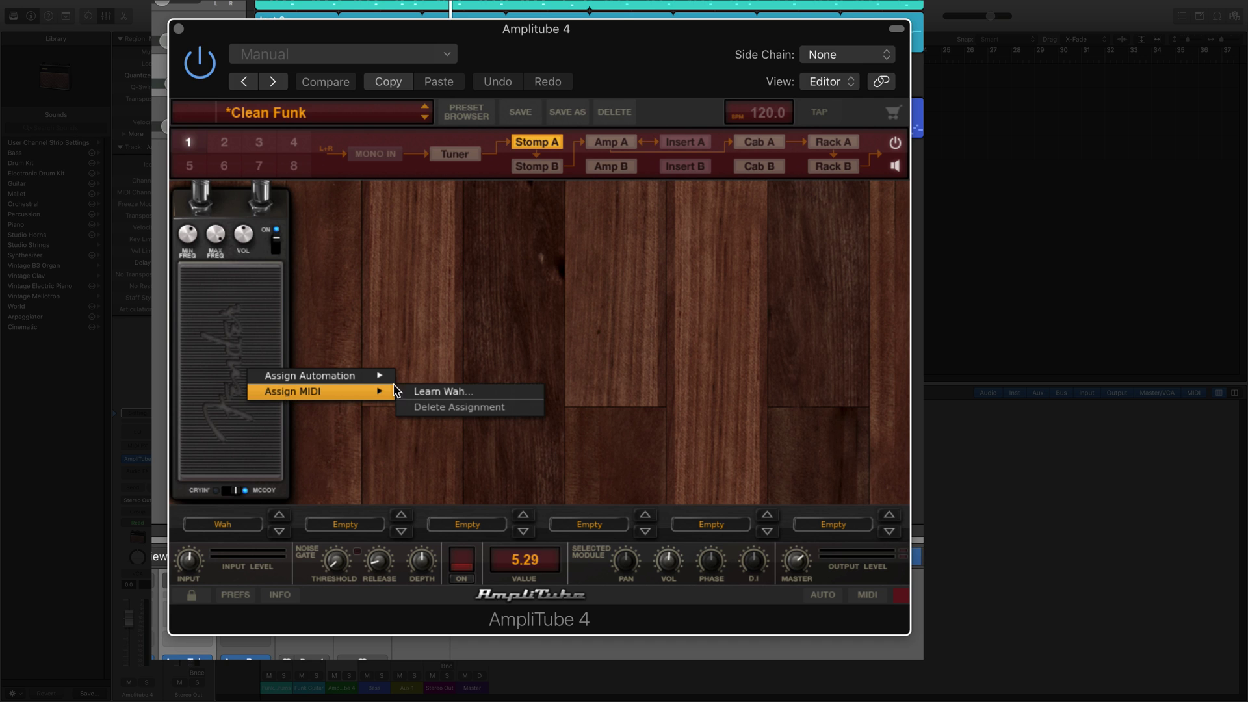
{"action": "left_click", "coordinate": [449, 392]}
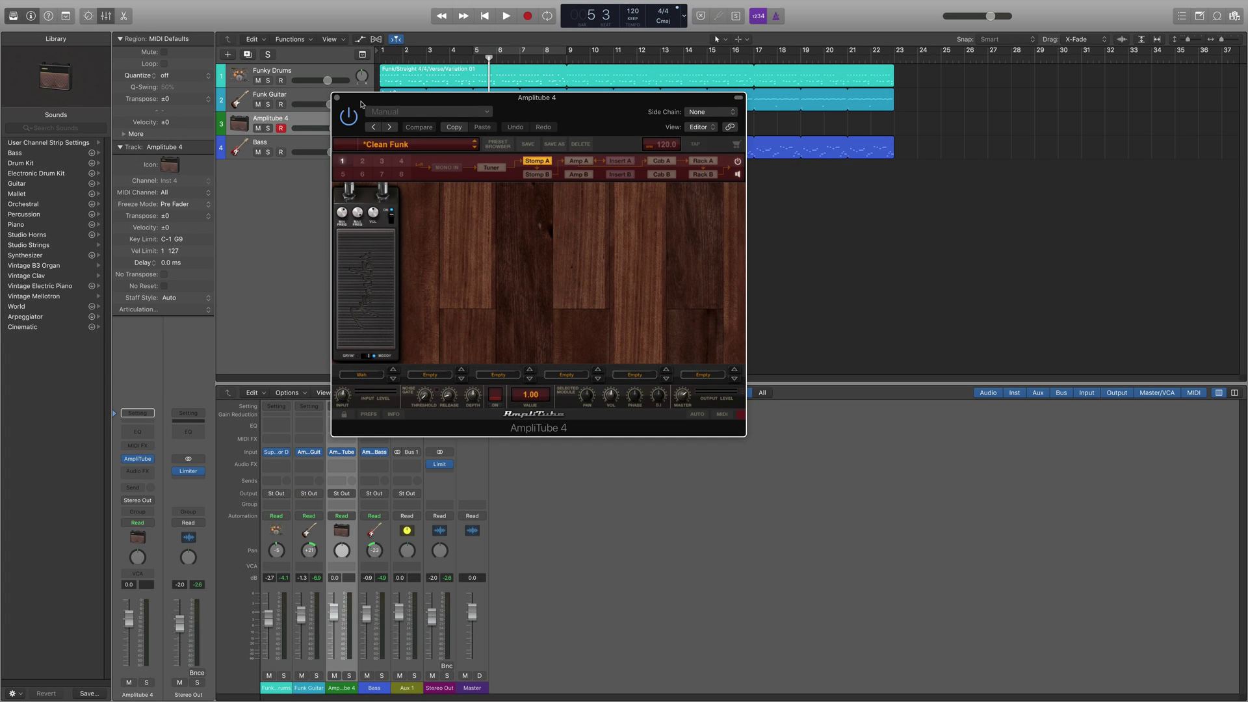
Set AmpliTube's Side Chain source to Funk Guitar (Inst 2) and close the plug-in window.
{"action": "left_click_drag", "start_coordinate": [361, 104], "coordinate": [620, 95]}
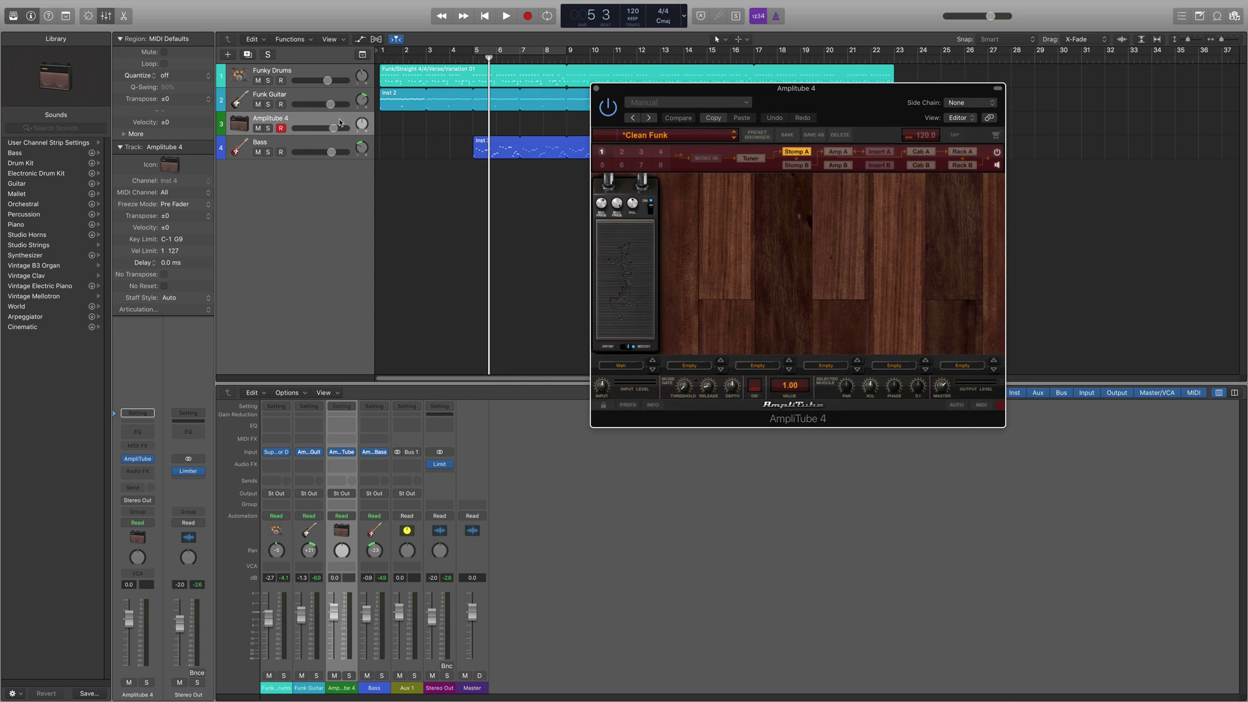
{"action": "left_click", "coordinate": [290, 126]}
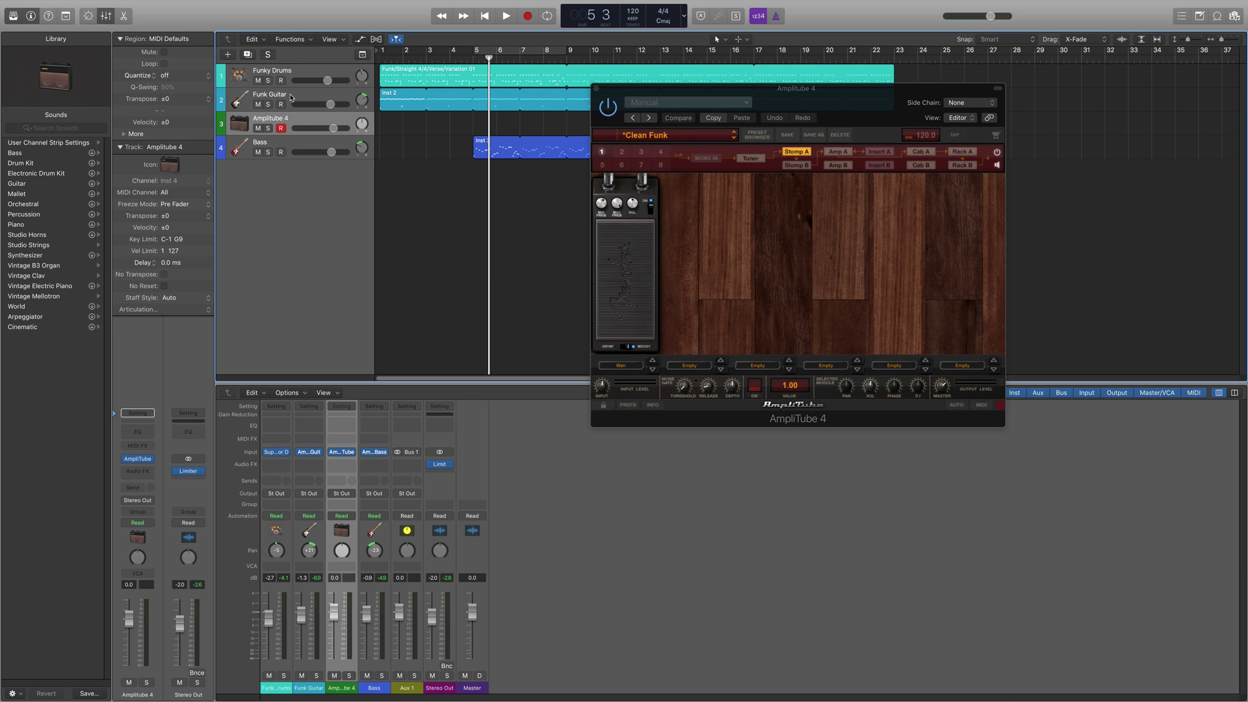
{"action": "left_click", "coordinate": [291, 97]}
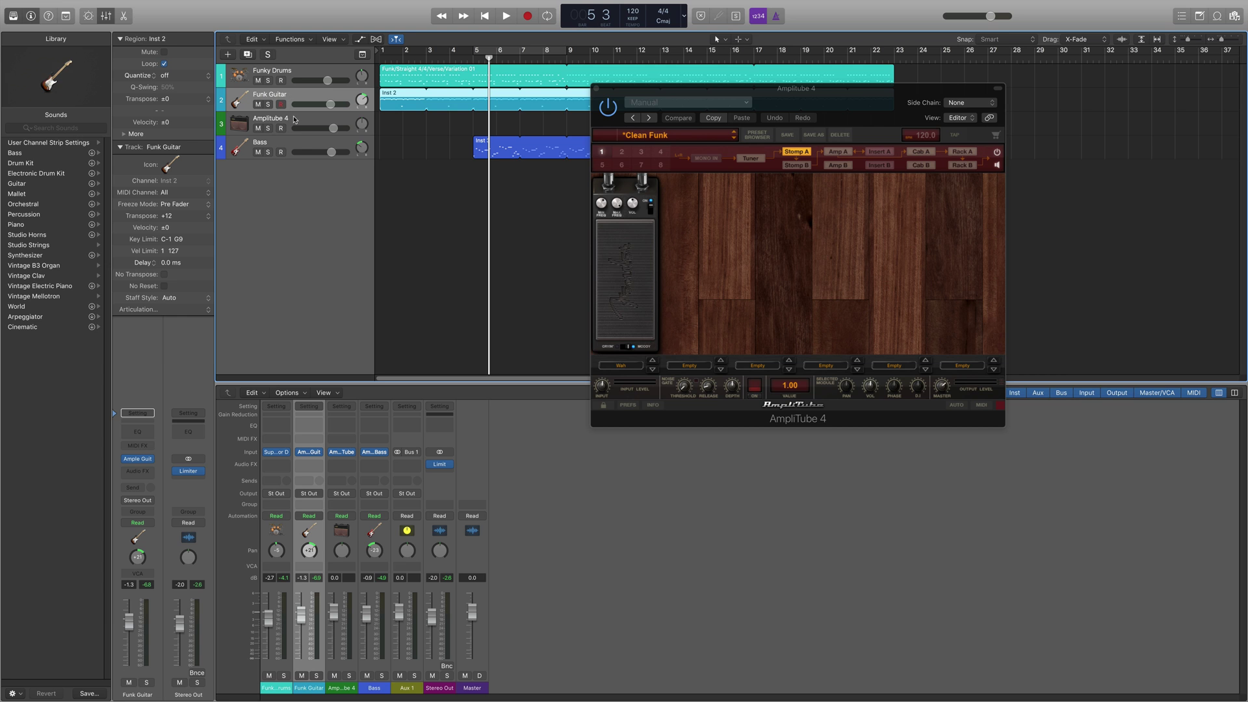
{"action": "left_click", "coordinate": [292, 119]}
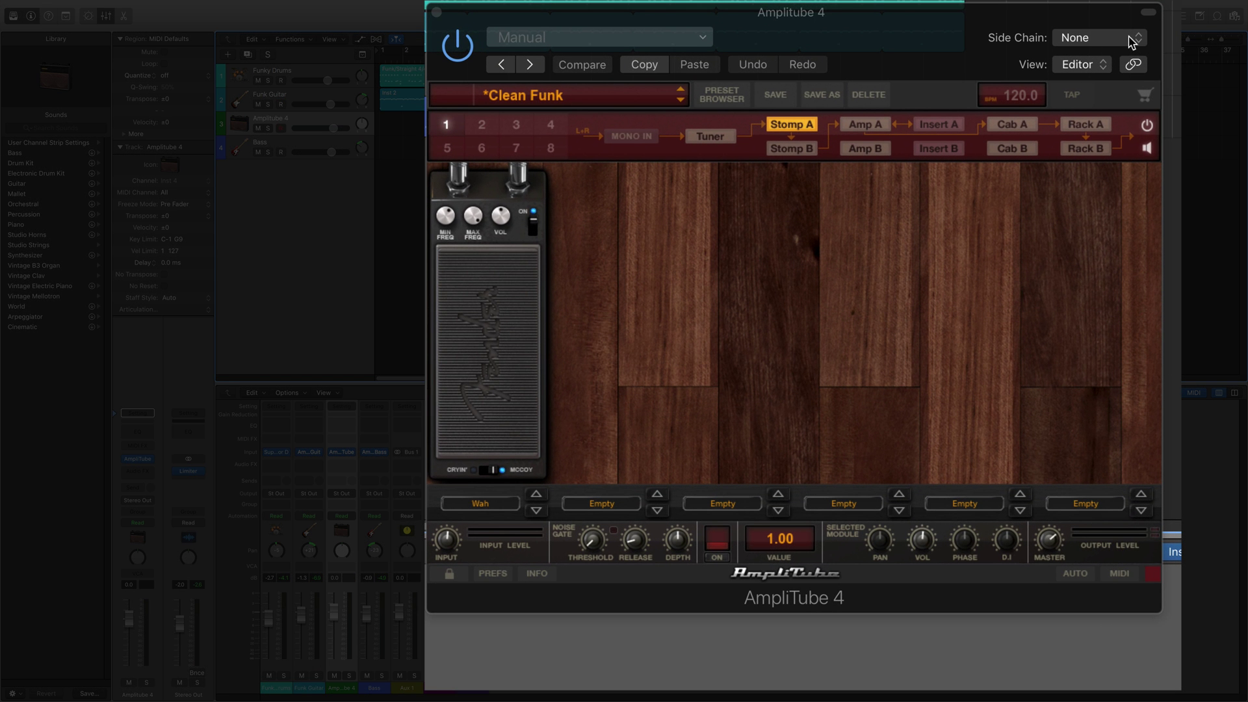
{"action": "left_click", "coordinate": [1136, 40]}
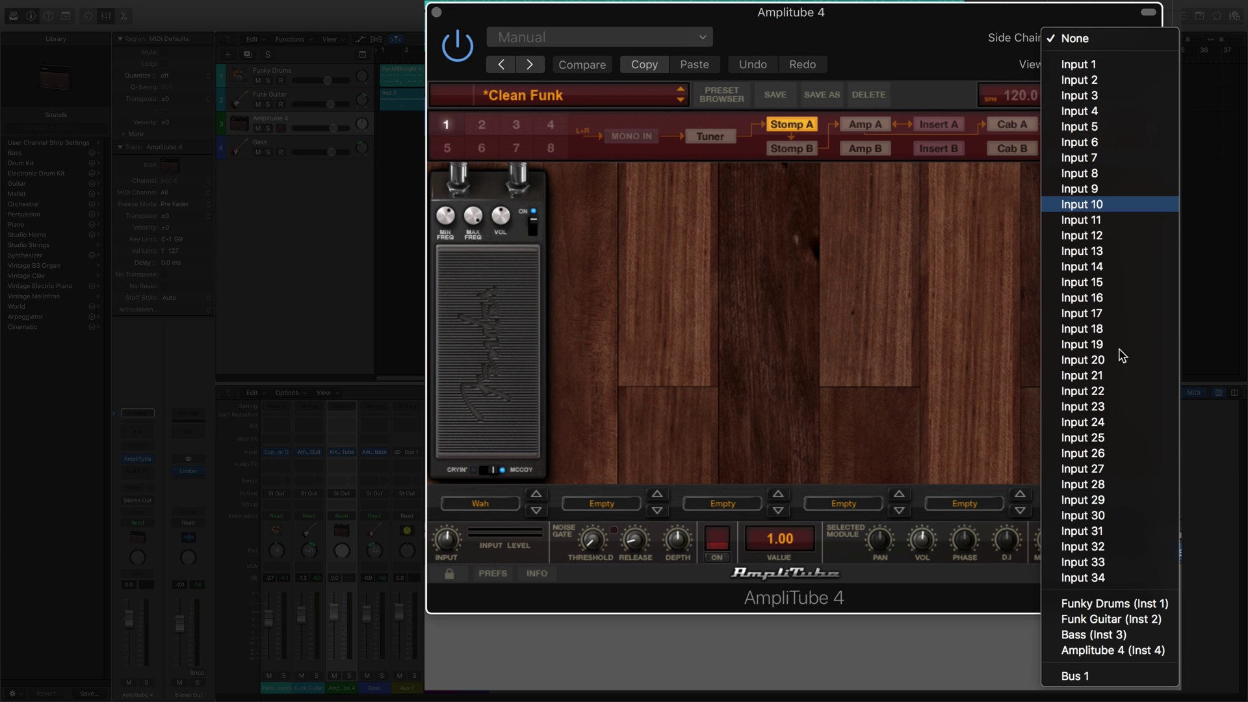
{"action": "left_click", "coordinate": [1115, 621]}
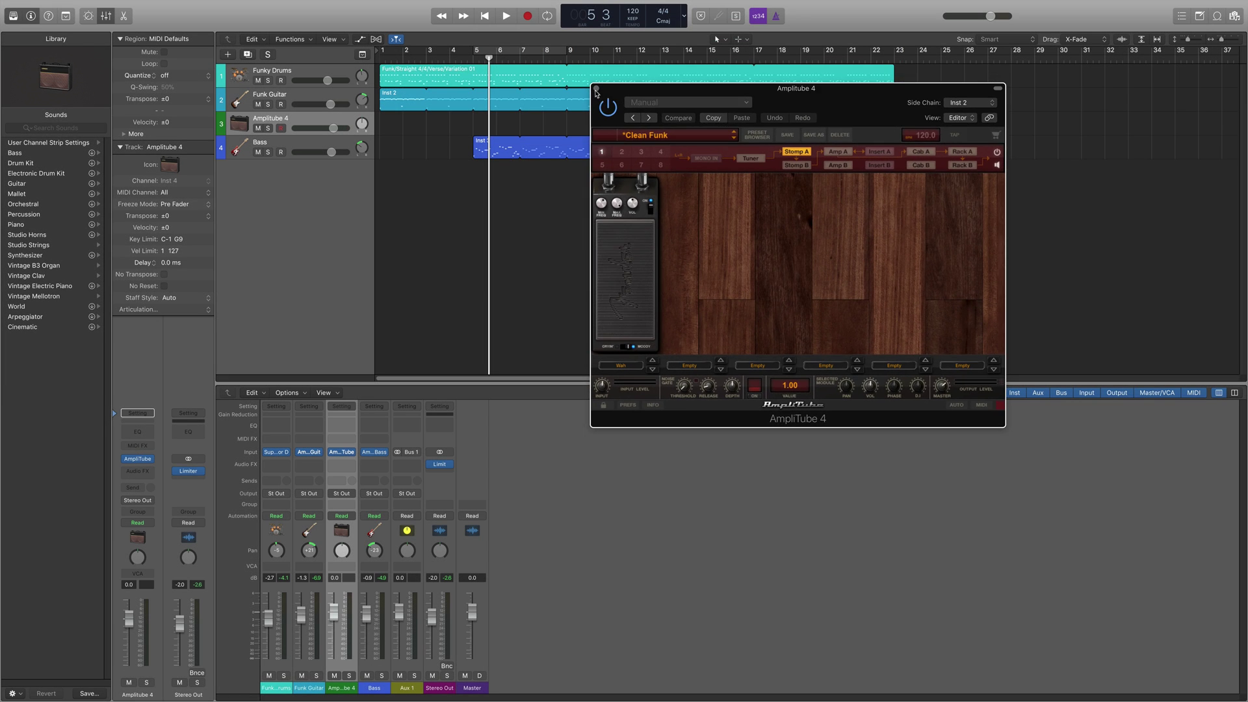
{"action": "left_click", "coordinate": [596, 89]}
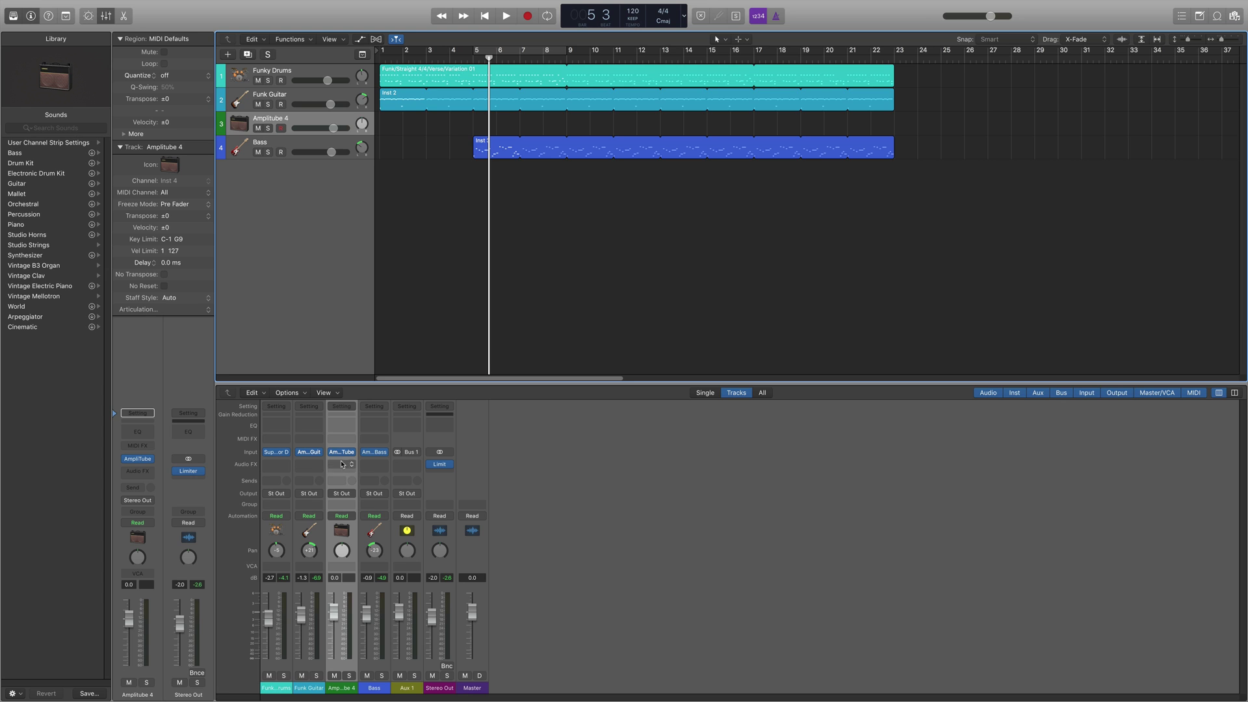
Toggle Funk Guitar's mute off again and select the track, deselecting its Inst 2 region.
{"action": "mouse_move", "coordinate": [345, 454]}
{"action": "left_click", "coordinate": [258, 105]}
{"action": "left_click", "coordinate": [258, 104]}
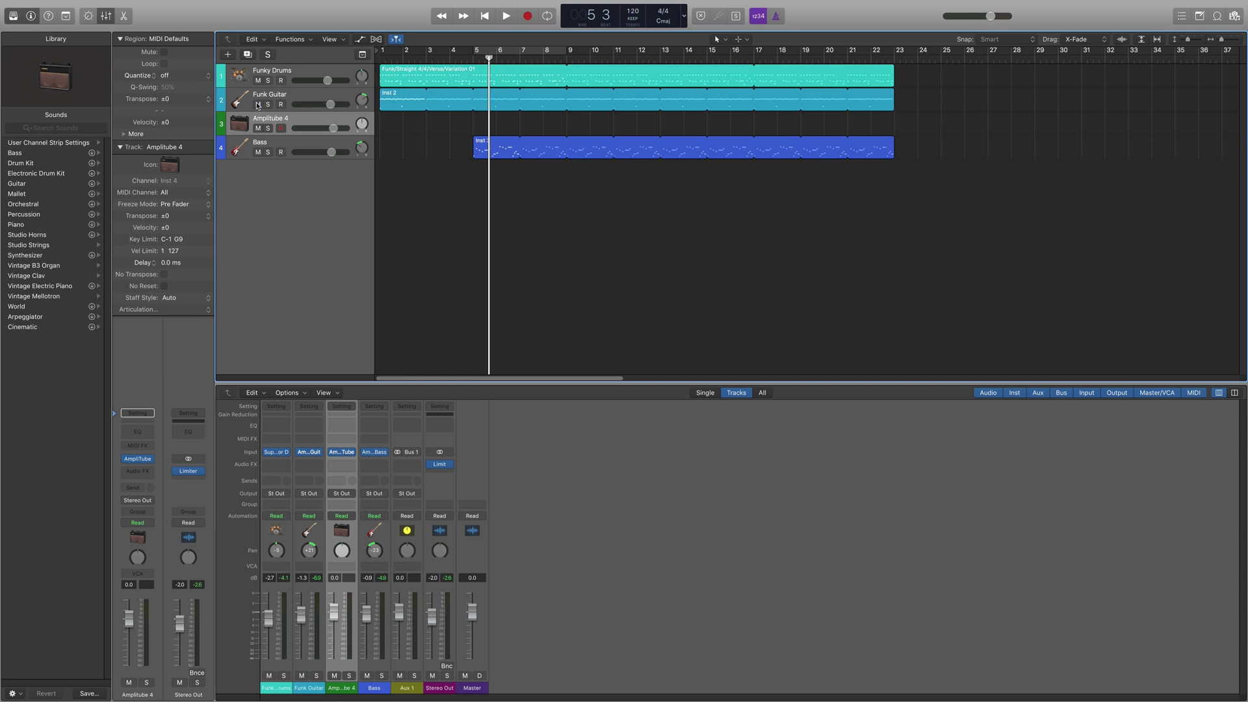
{"action": "left_click", "coordinate": [308, 98]}
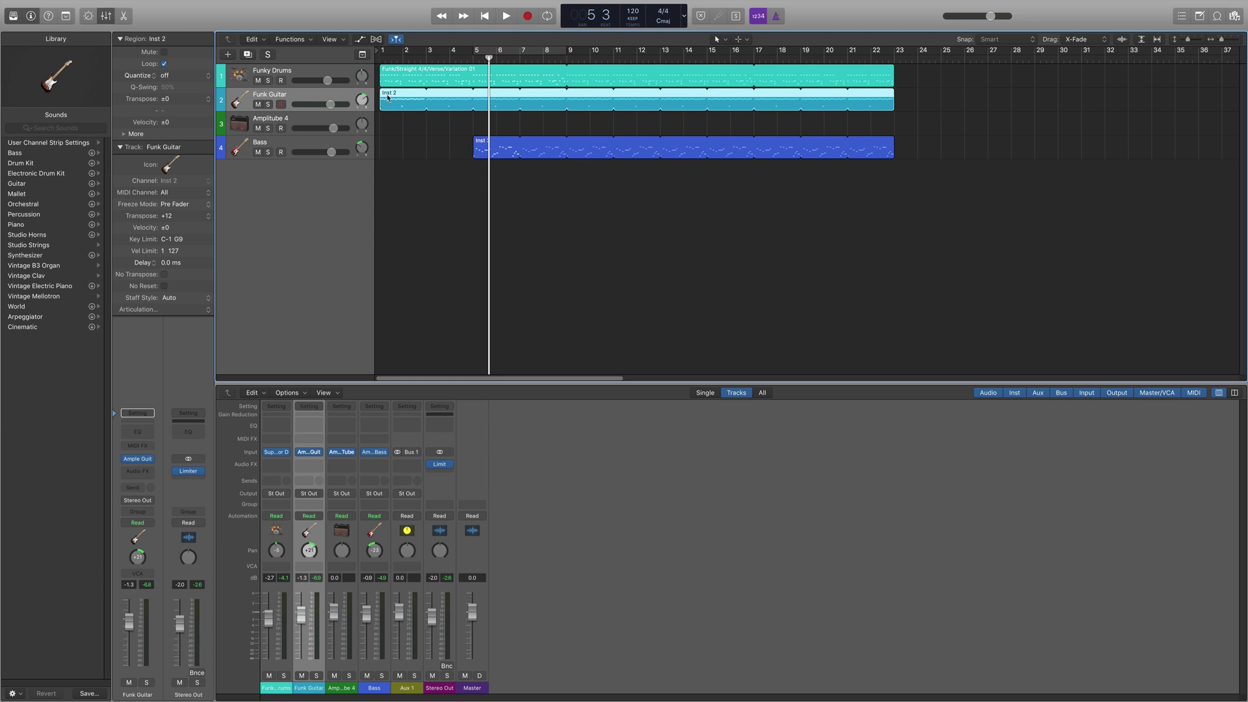
{"action": "left_click", "coordinate": [409, 130]}
Return to bar 1, mute Funk Guitar, and play the song briefly before stopping.
{"action": "key", "text": "Return"}
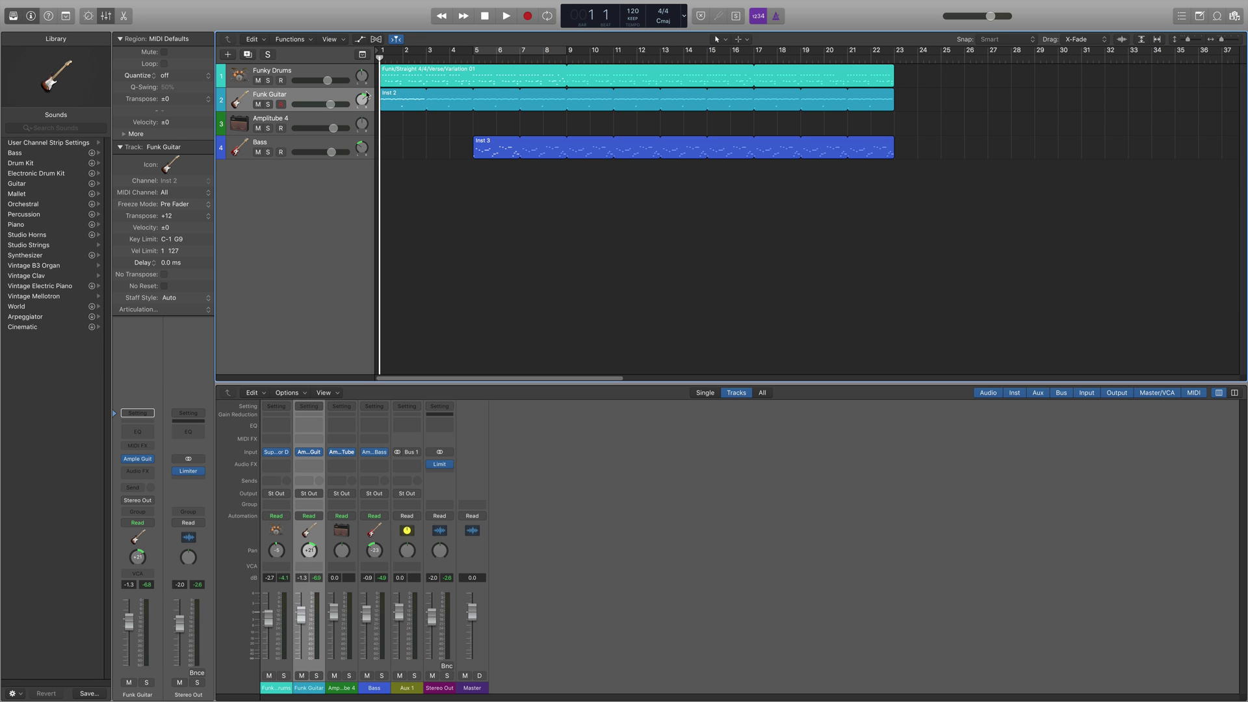
{"action": "left_click", "coordinate": [258, 104]}
{"action": "key", "text": "space"}
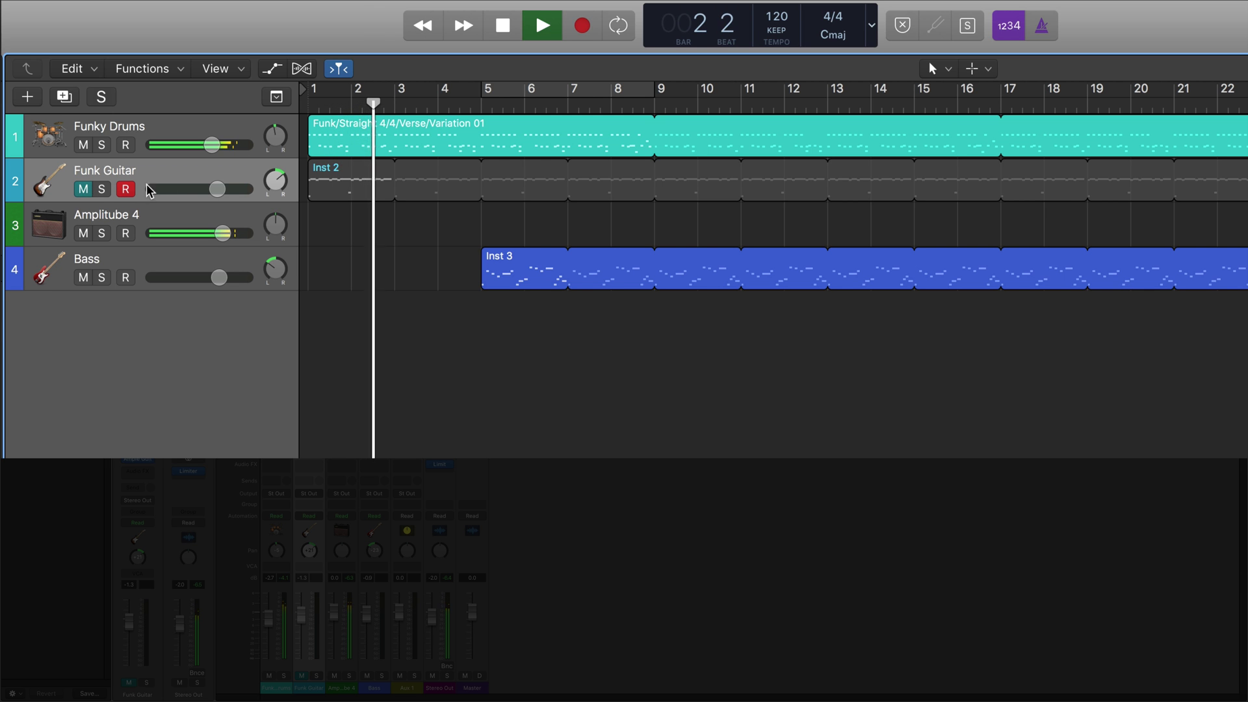
{"action": "key", "text": "space"}
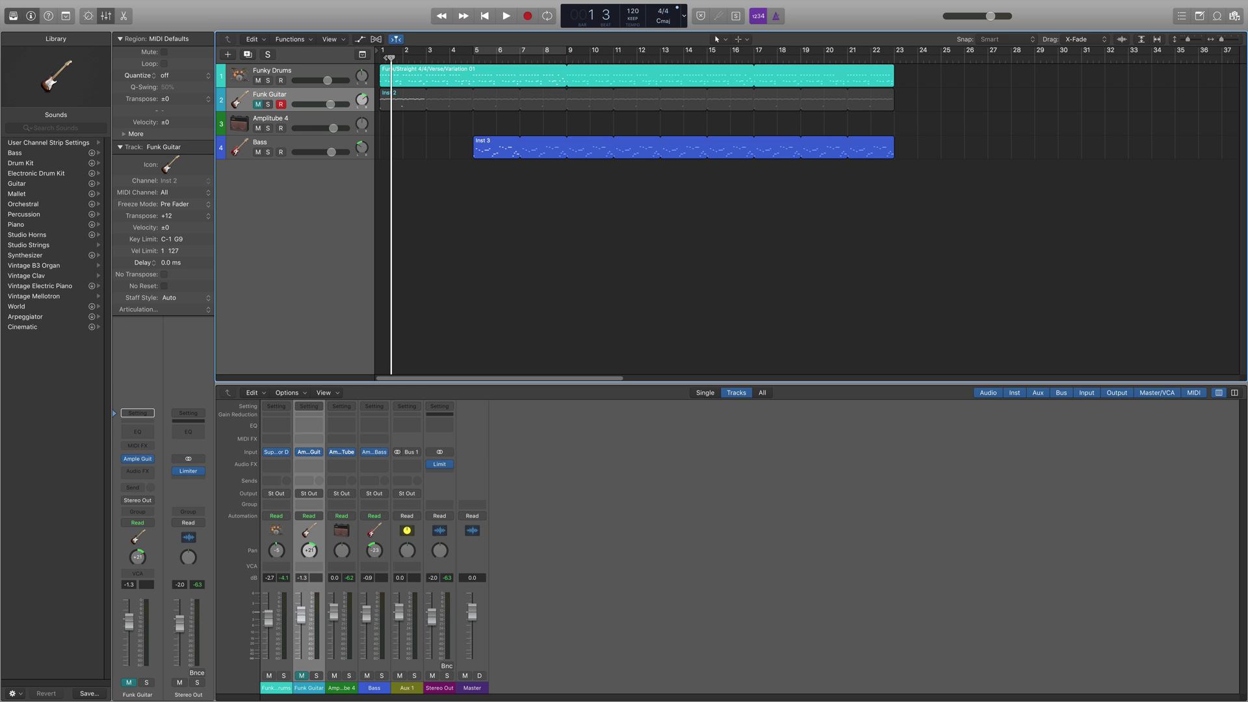
Record-arm the Amplitube 4 track and record a region from bar 1 to bar 5 with count-in.
{"action": "left_click", "coordinate": [281, 129]}
{"action": "key", "text": "r"}
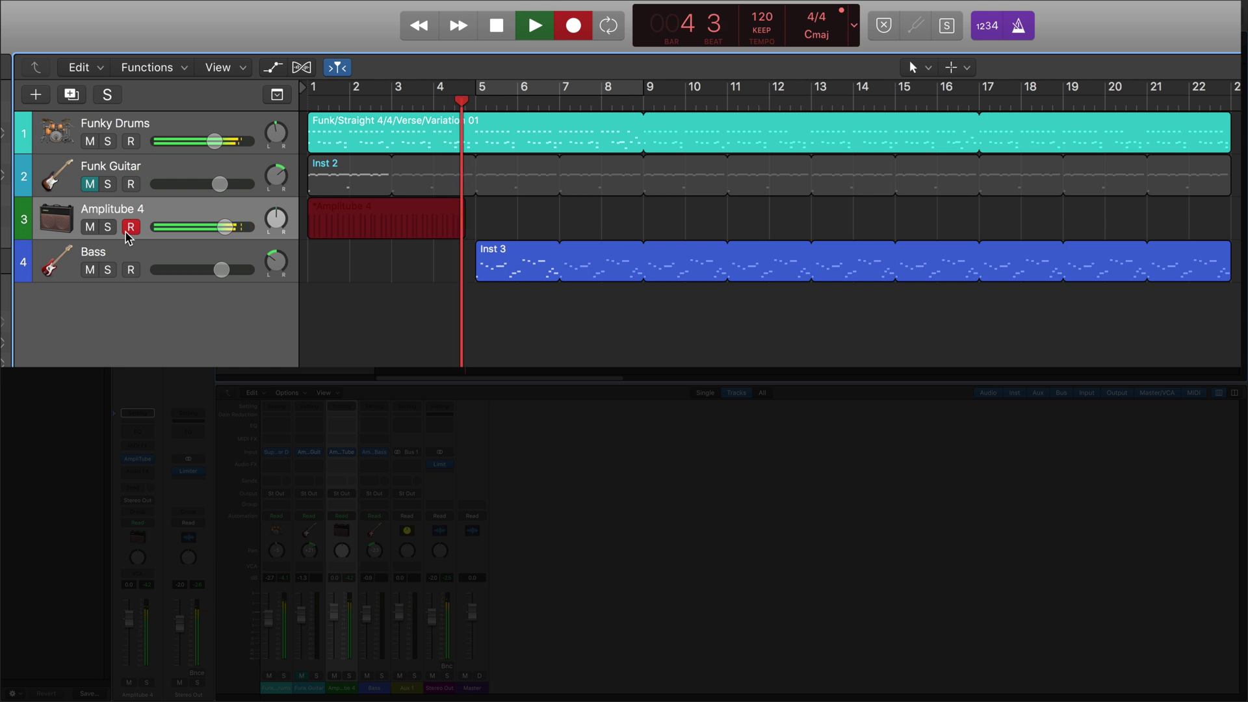
{"action": "key", "text": "space"}
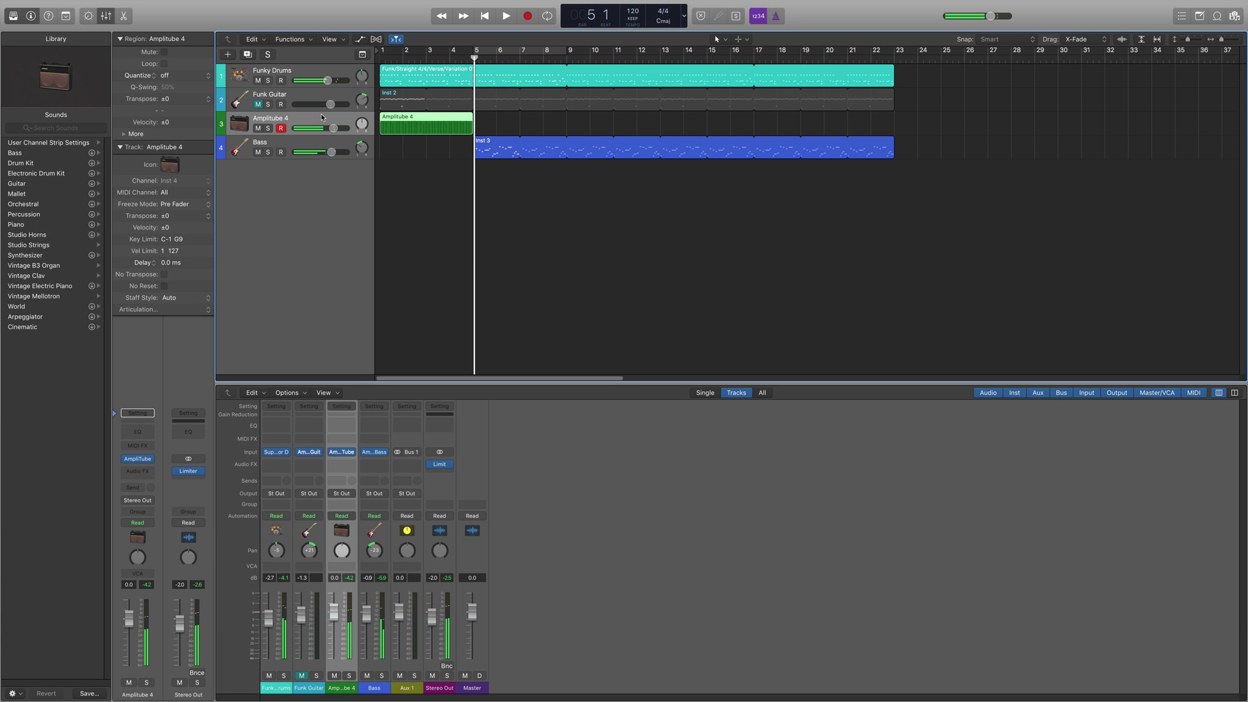
Show the Amplitube 4 region in the Step Editor with lane 1 = Modulation, zoomed to the whole region.
{"action": "double_click", "coordinate": [431, 119]}
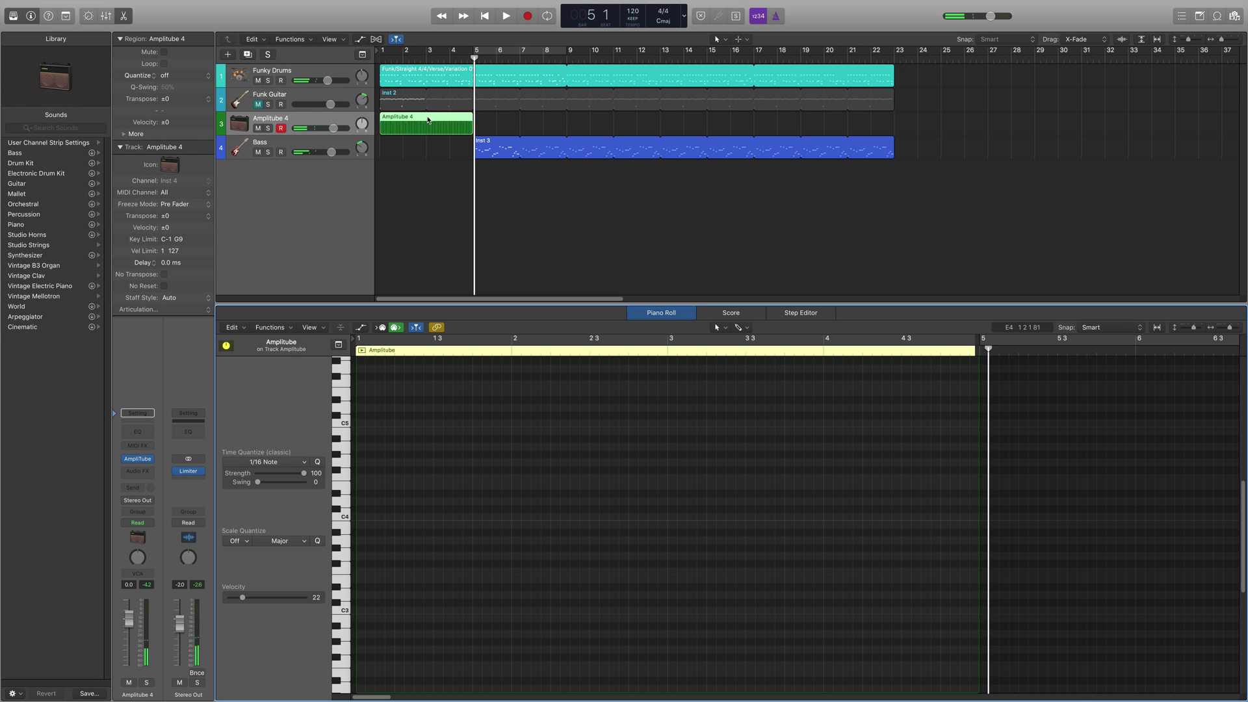
{"action": "left_click", "coordinate": [798, 314]}
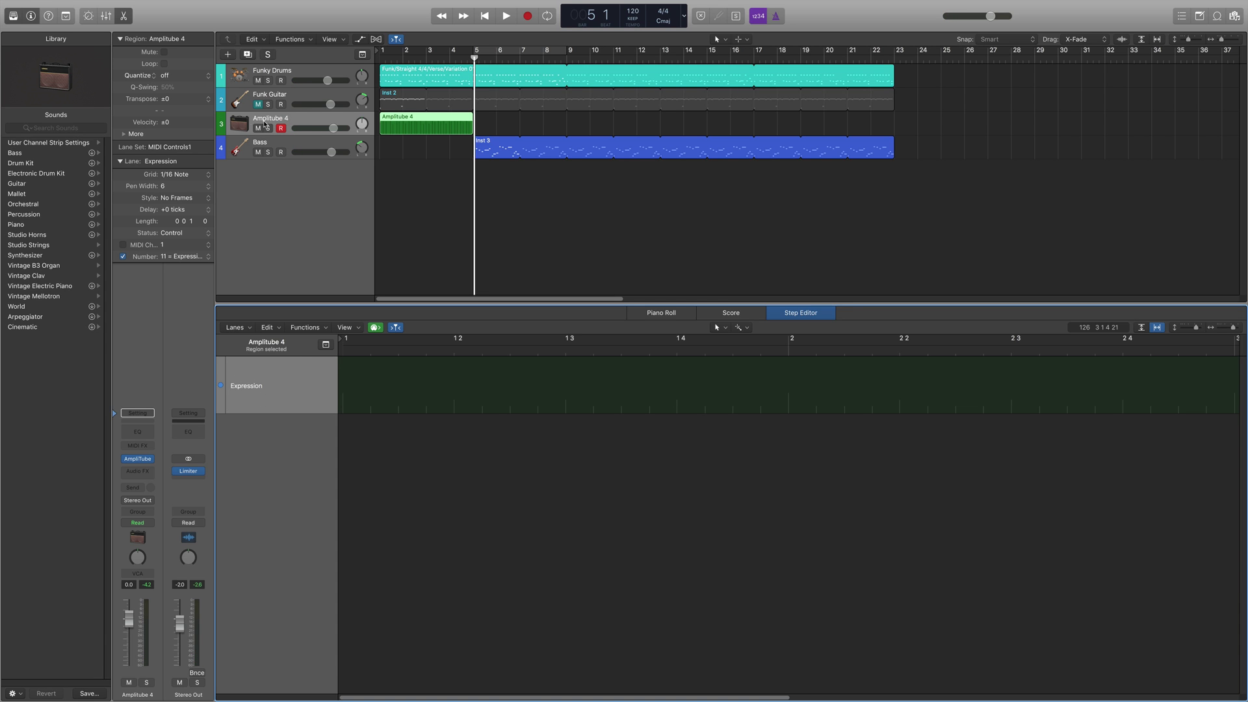
{"action": "left_click", "coordinate": [188, 256]}
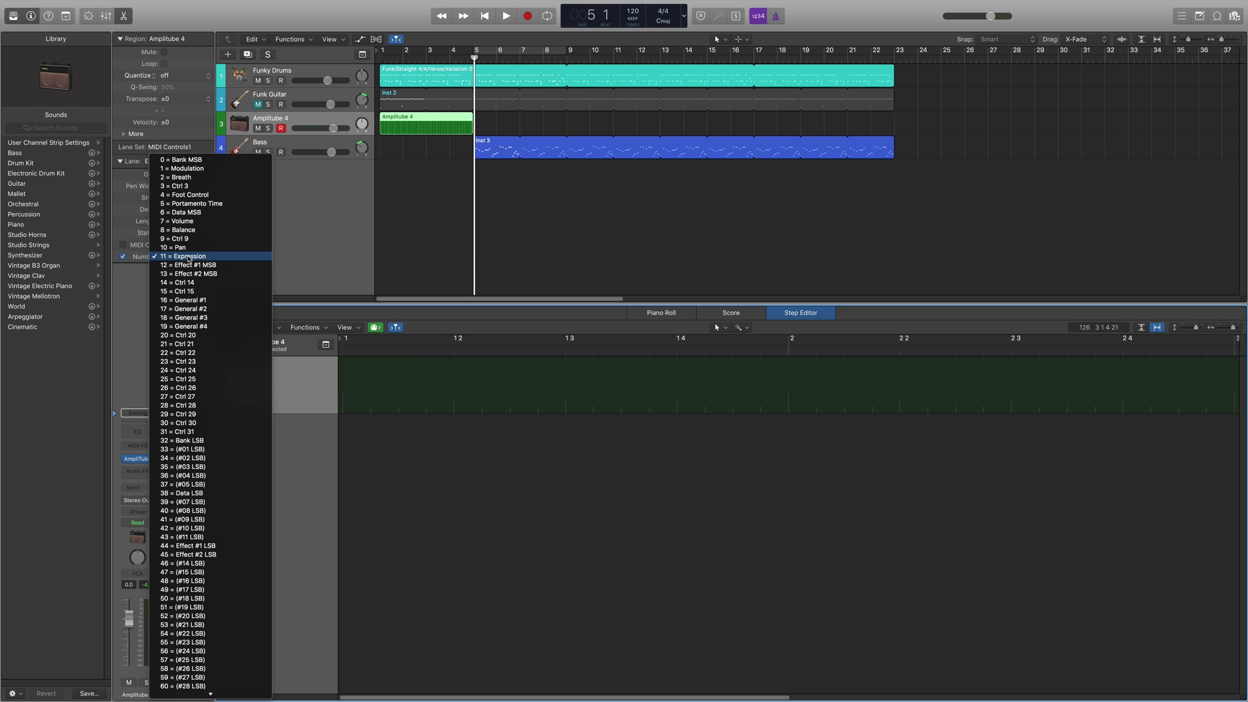
{"action": "left_click", "coordinate": [195, 169]}
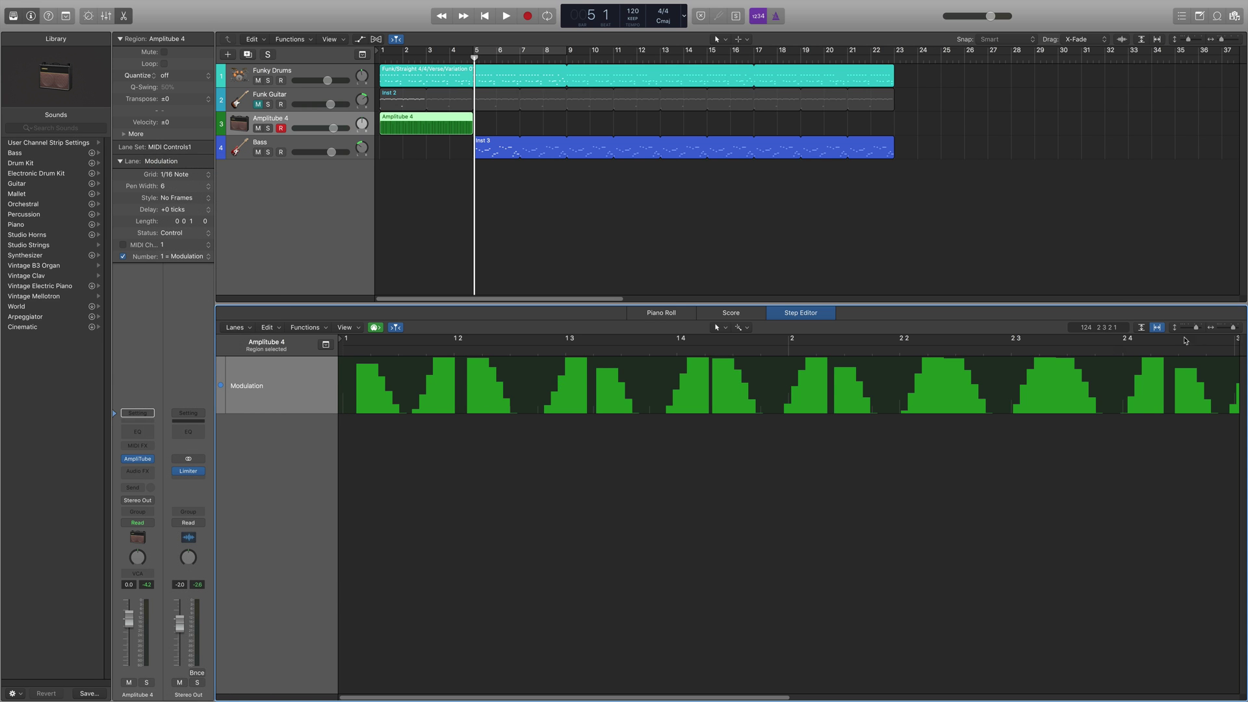
{"action": "left_click", "coordinate": [1157, 327]}
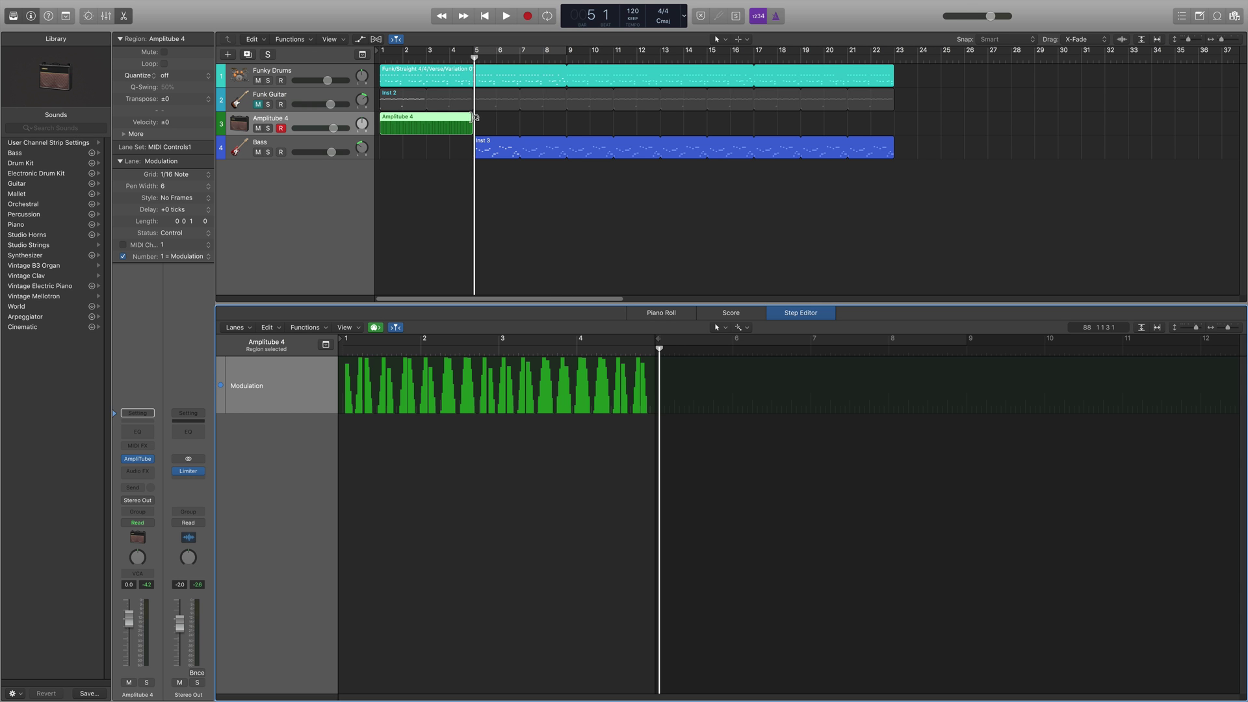
Loop the Amplitube 4 region through bar 23 and return the playhead to bar 1.
{"action": "left_click_drag", "start_coordinate": [472, 115], "coordinate": [895, 98]}
{"action": "left_click", "coordinate": [920, 121]}
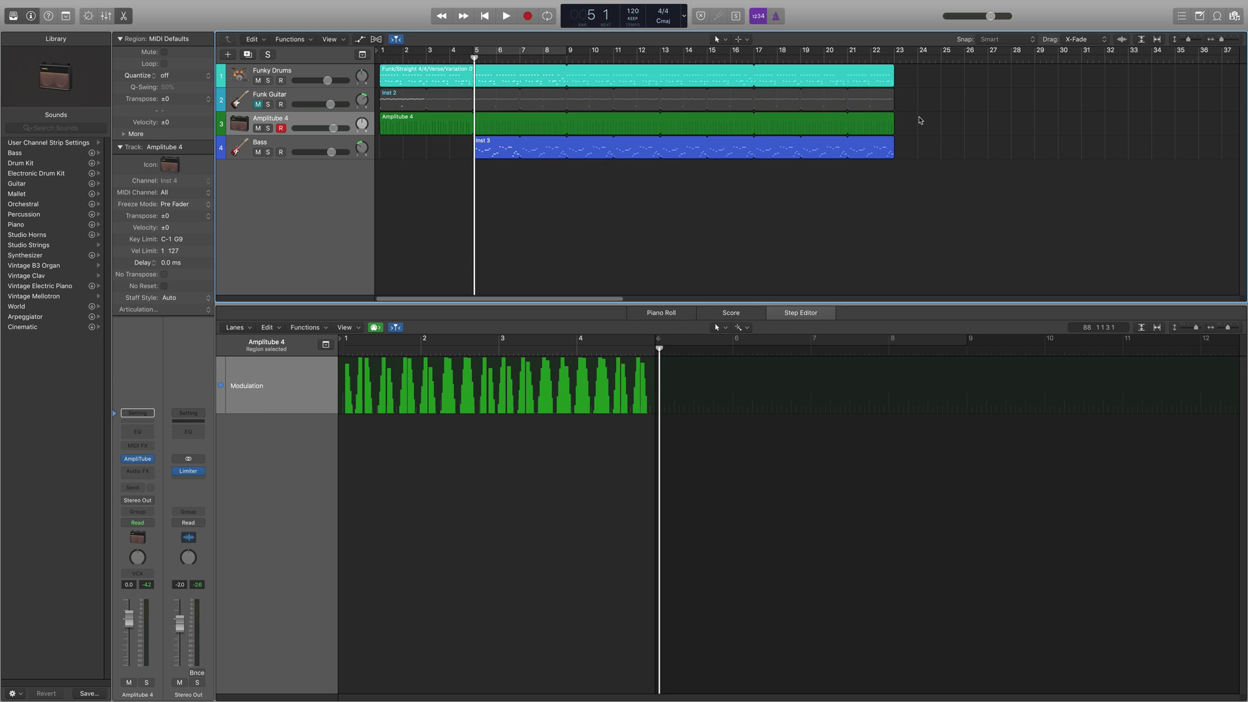
{"action": "key", "text": "Return"}
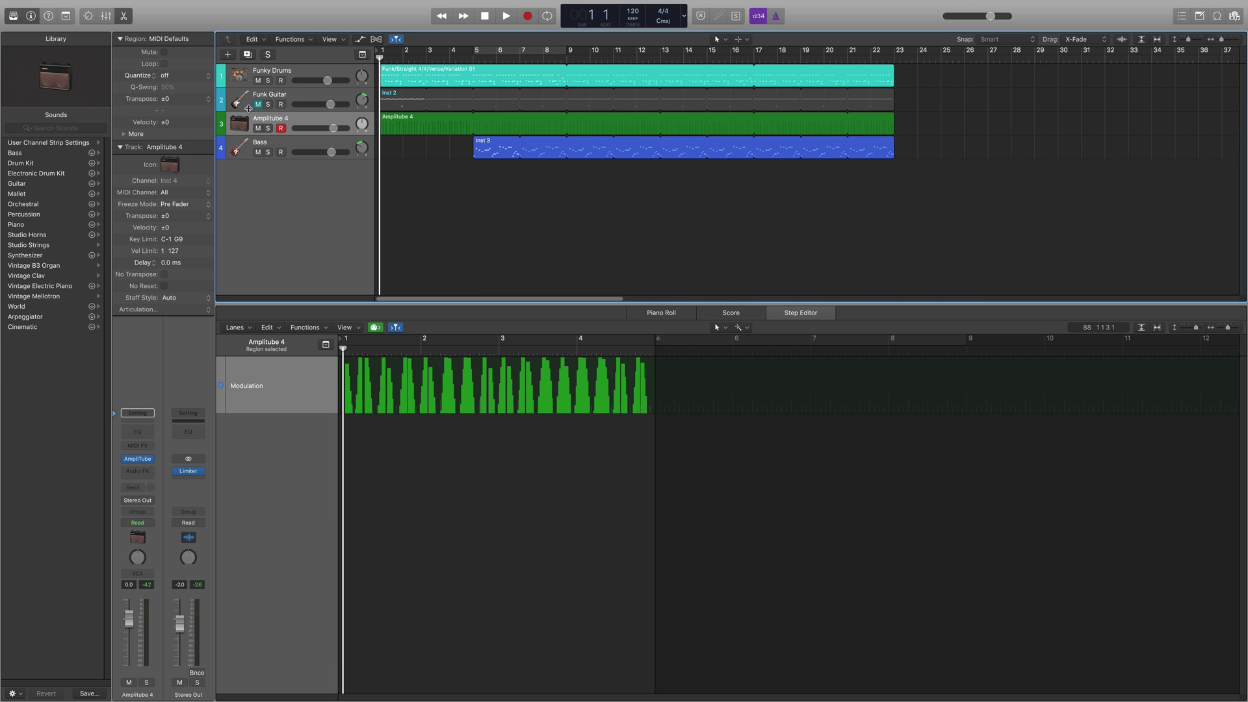
Unmute Funk Guitar and pan the Amplitube 4 track to +25.
{"action": "left_click", "coordinate": [259, 128]}
{"action": "left_click", "coordinate": [258, 128]}
{"action": "left_click", "coordinate": [258, 104]}
{"action": "left_click_drag", "start_coordinate": [362, 123], "coordinate": [360, 110]}
Play the song with Funk Guitar muted, stopping near bar 9.
{"action": "key", "text": "space"}
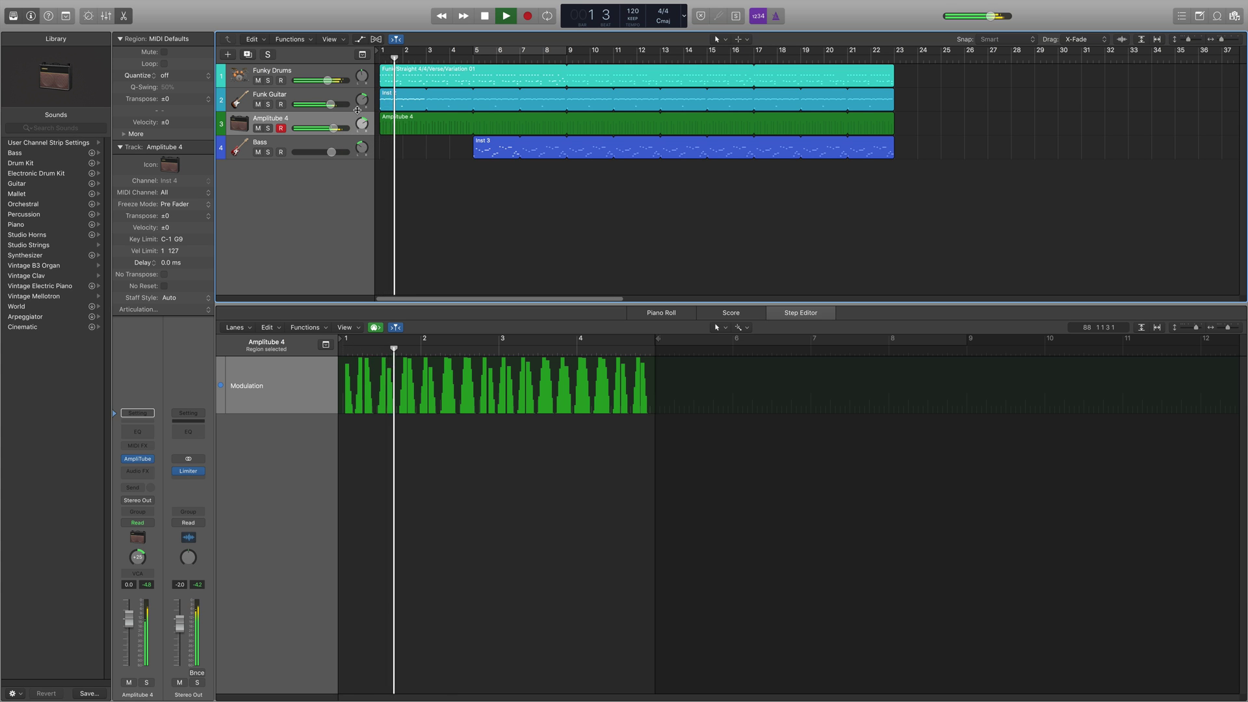
{"action": "left_click", "coordinate": [258, 128]}
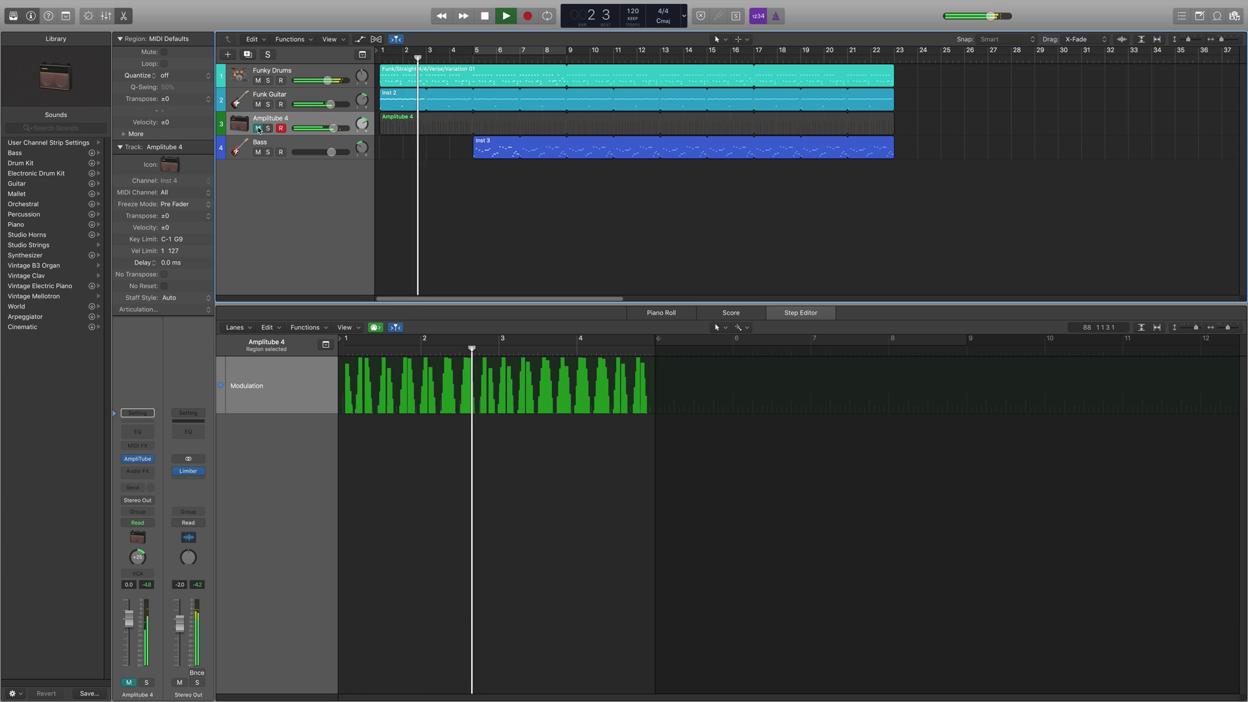
{"action": "left_click", "coordinate": [258, 128]}
{"action": "left_click", "coordinate": [258, 105]}
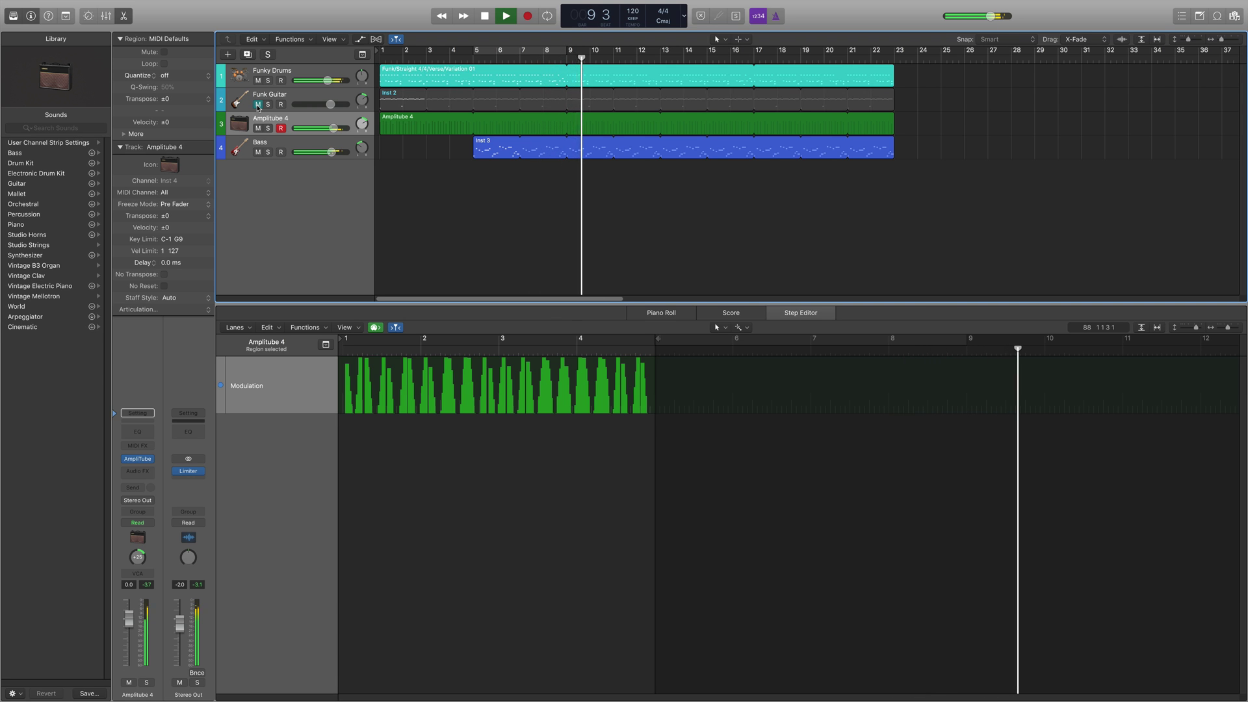
{"action": "key", "text": "space"}
Unmute the Funk Guitar track so it plays with the looped Amplitube 4 region.
{"action": "left_click", "coordinate": [258, 105]}
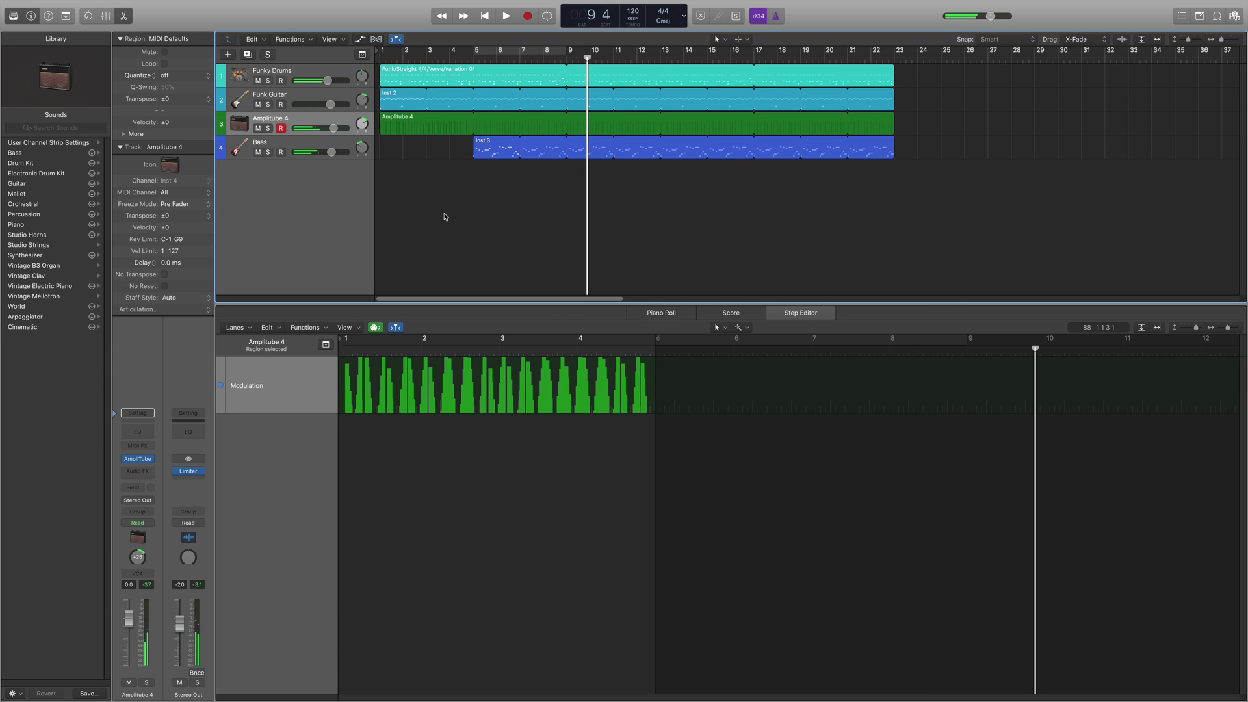